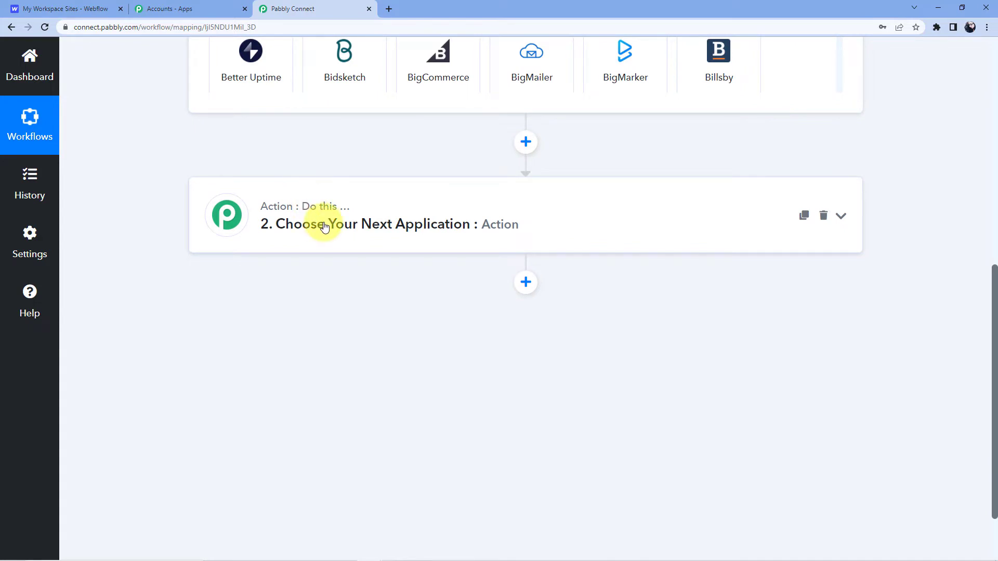
Expand the Webflow to Gmail workflow's trigger step to show its Choose App list
{"action": "left_click", "coordinate": [326, 226]}
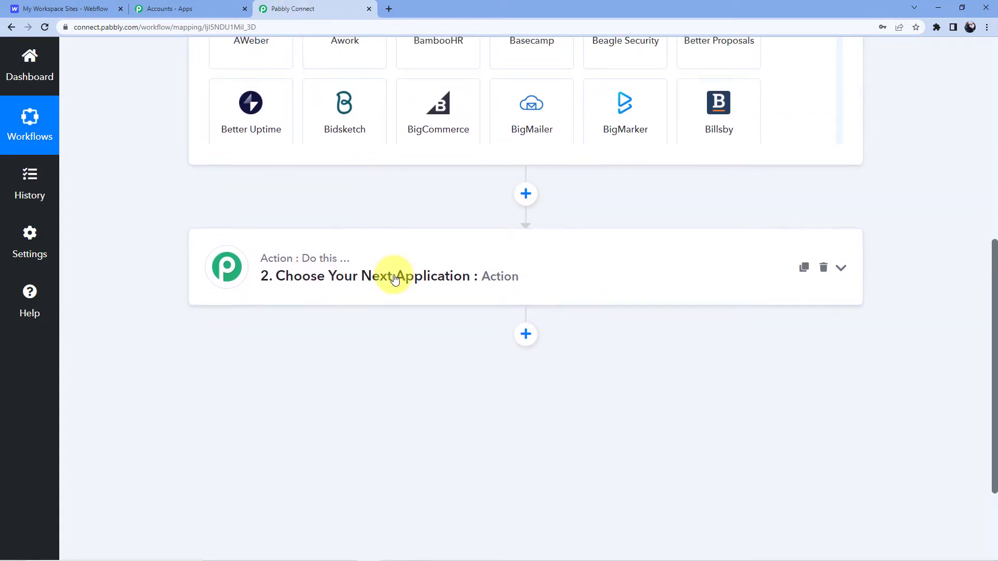
{"action": "scroll", "coordinate": [281, 156], "scroll_direction": "up", "scroll_amount": 3}
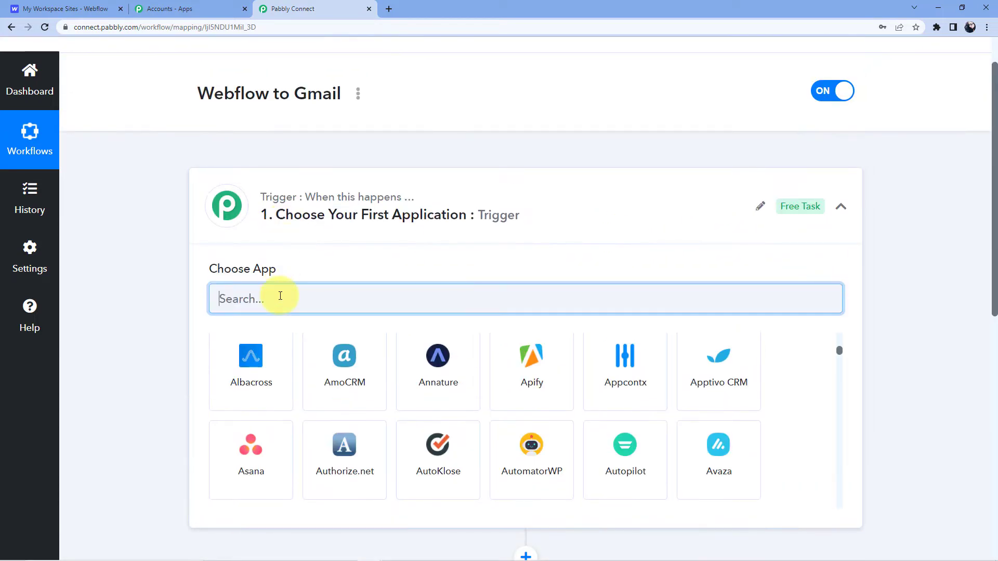
Set the trigger to Webflow with the New Form Submission event
{"action": "type", "text": "Webflow"}
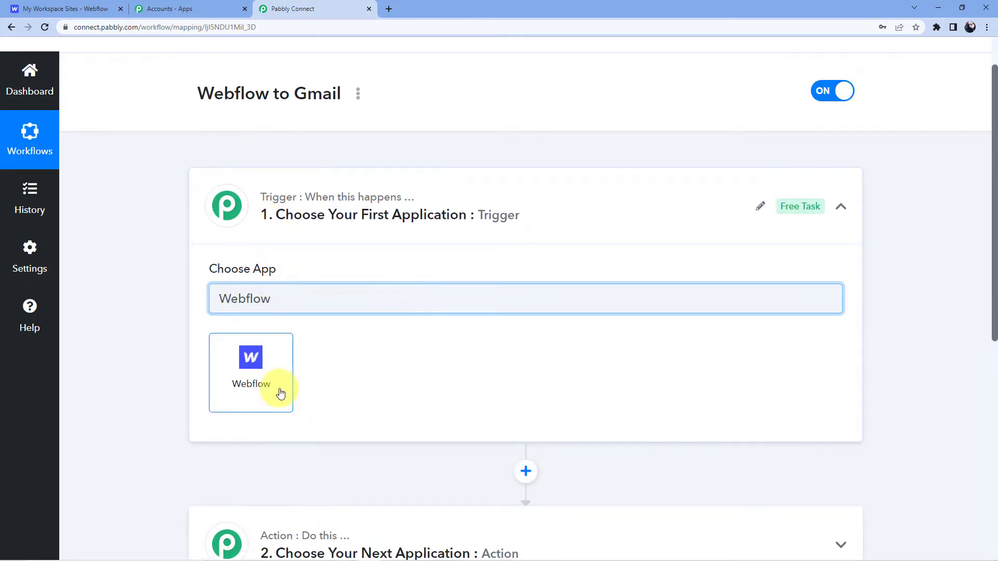
{"action": "left_click", "coordinate": [277, 391]}
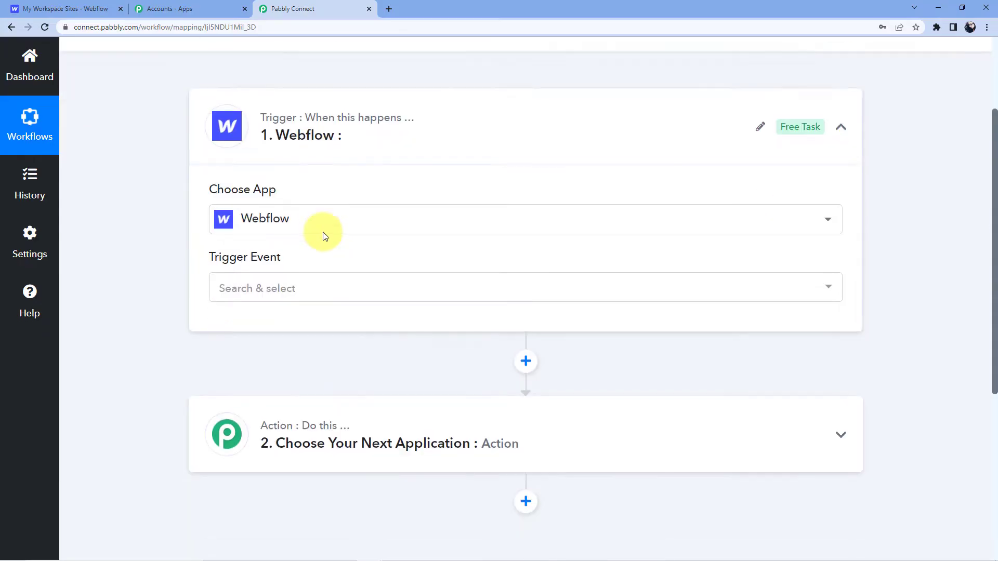
{"action": "scroll", "coordinate": [323, 234], "scroll_direction": "down", "scroll_amount": 2}
{"action": "left_click", "coordinate": [279, 215]}
{"action": "left_click", "coordinate": [285, 280]}
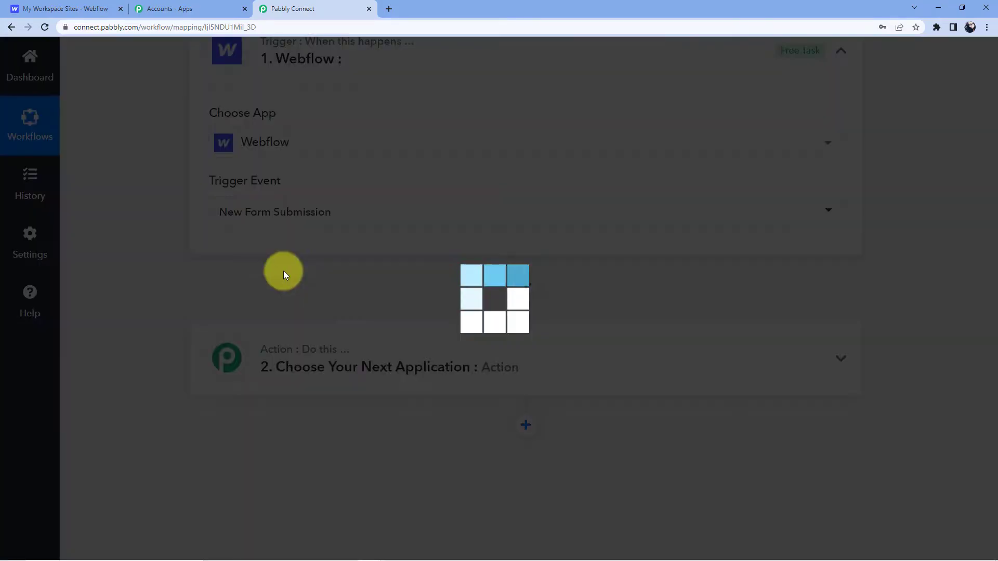
Review the generated webhook setup instructions, then bring up the Webflow dashboard
{"action": "scroll", "coordinate": [348, 267], "scroll_direction": "down", "scroll_amount": 2}
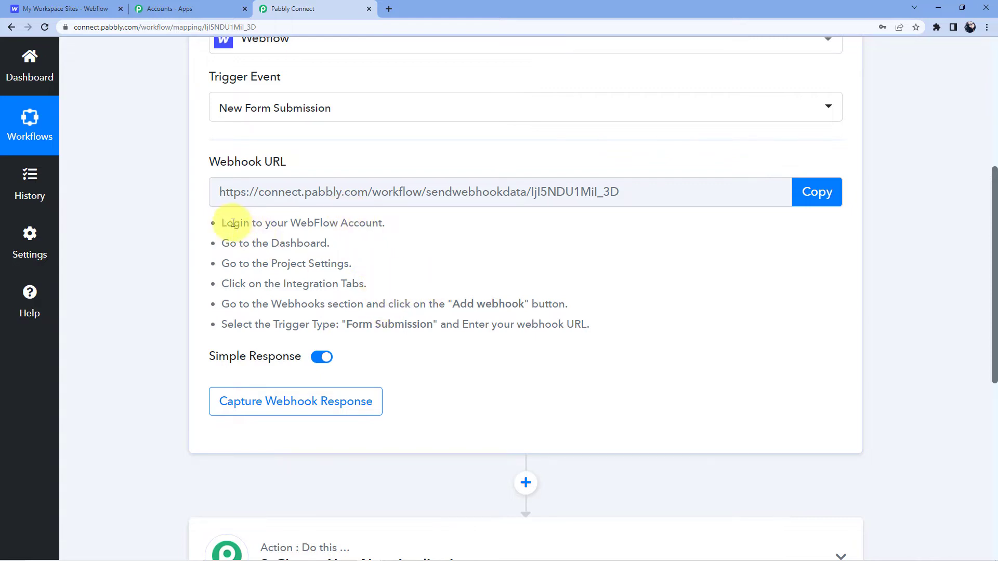
{"action": "left_click_drag", "start_coordinate": [219, 223], "coordinate": [590, 325]}
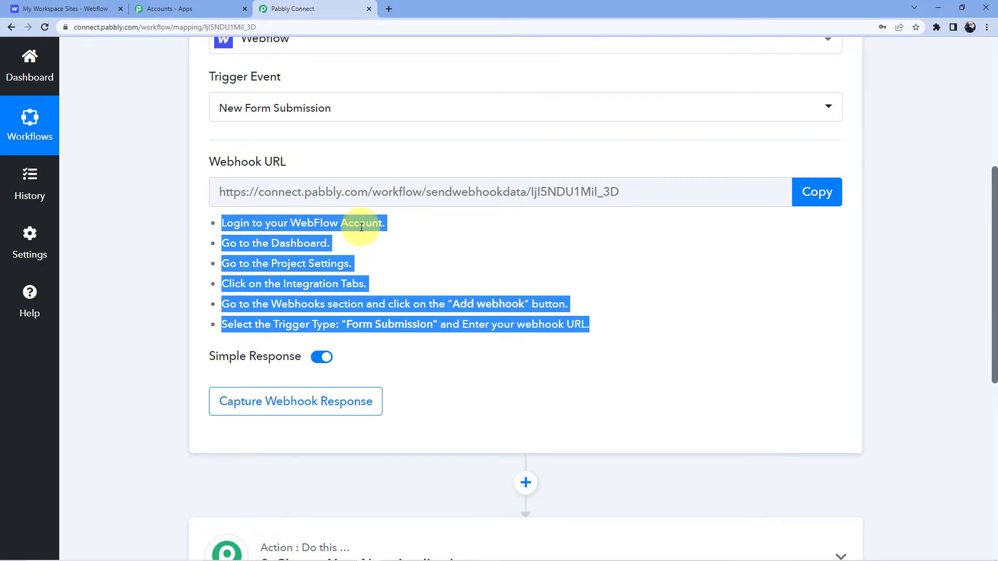
{"action": "left_click", "coordinate": [76, 6]}
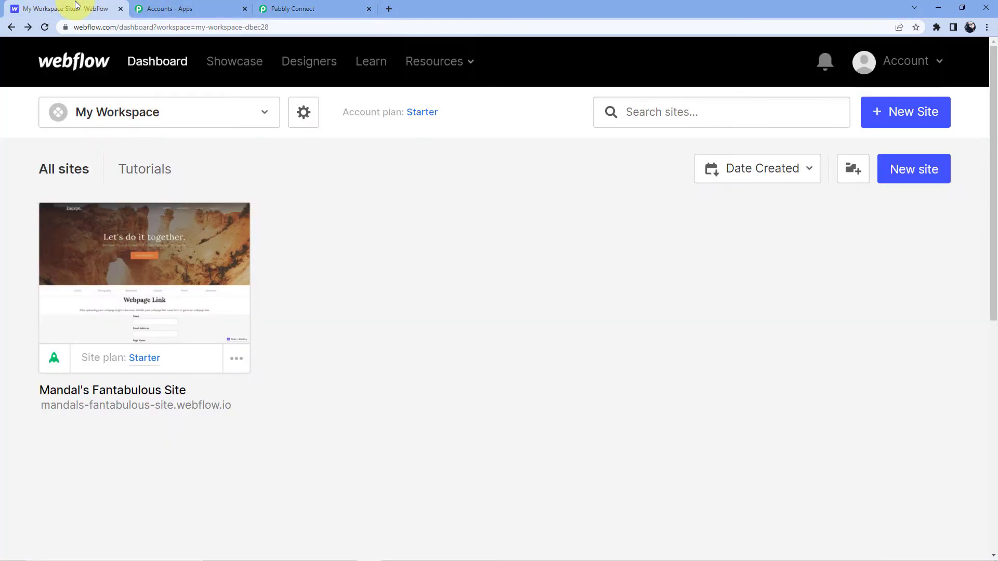
Open the site's Project Settings Integrations page and scroll down to the Webhooks section
{"action": "left_click", "coordinate": [139, 312]}
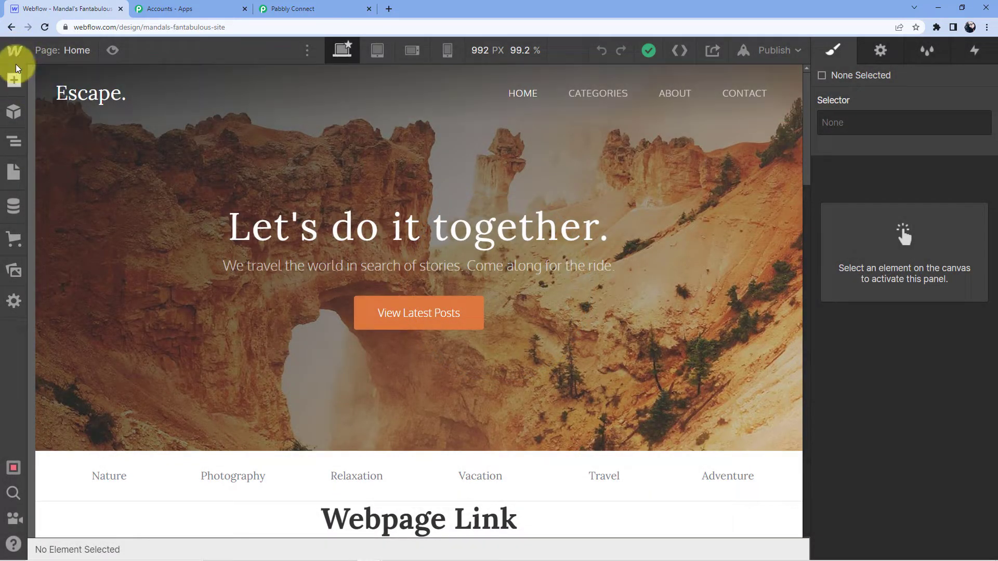
{"action": "left_click", "coordinate": [15, 54]}
{"action": "left_click", "coordinate": [60, 93]}
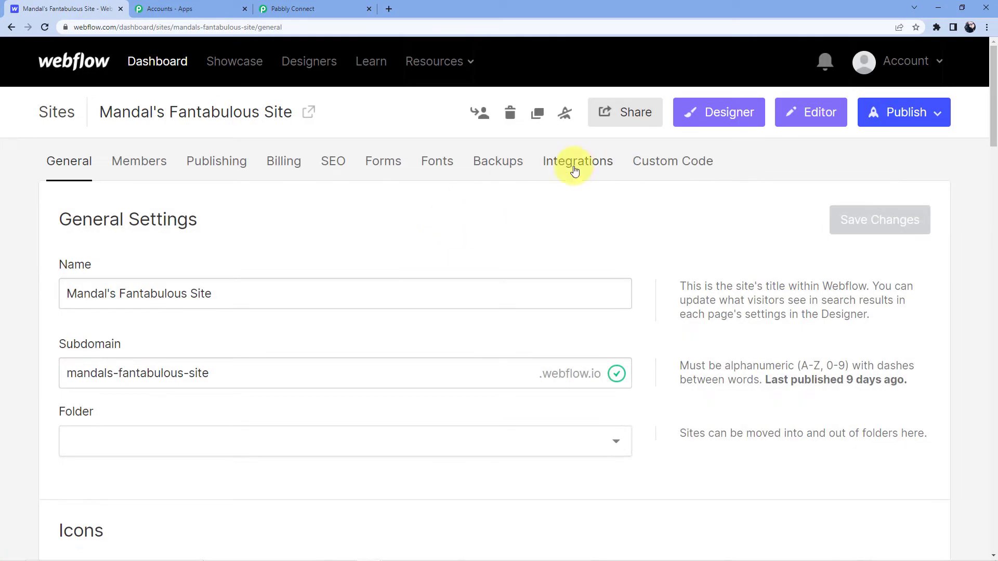
{"action": "left_click", "coordinate": [576, 165]}
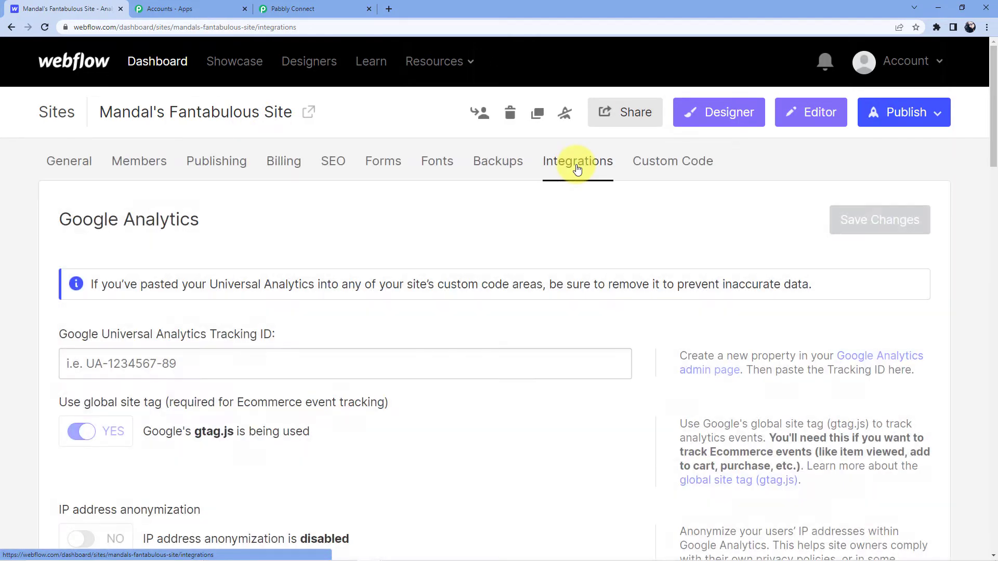
{"action": "scroll", "coordinate": [279, 234], "scroll_direction": "down", "scroll_amount": 1}
{"action": "scroll", "coordinate": [279, 236], "scroll_direction": "down", "scroll_amount": 10}
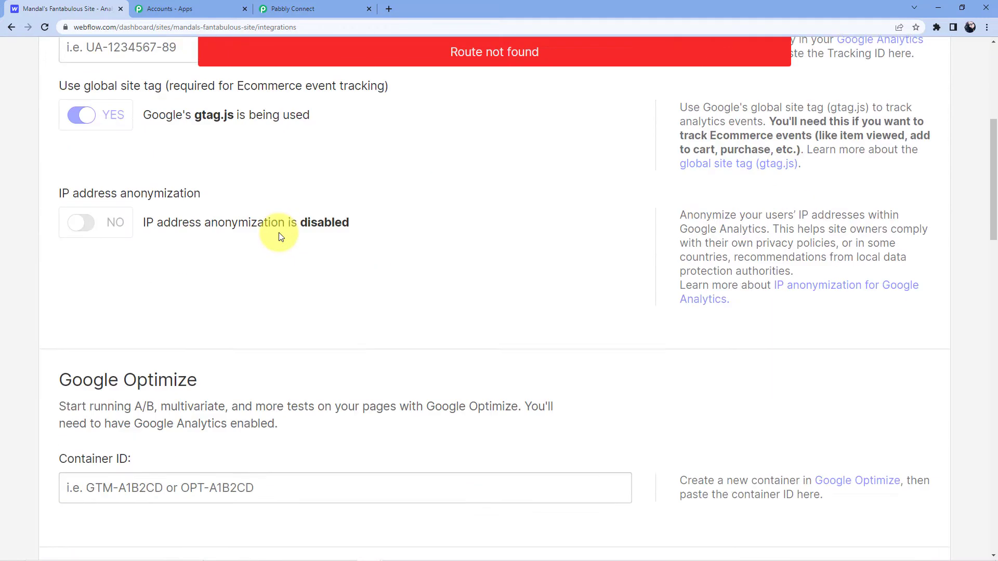
{"action": "scroll", "coordinate": [275, 257], "scroll_direction": "down", "scroll_amount": 18}
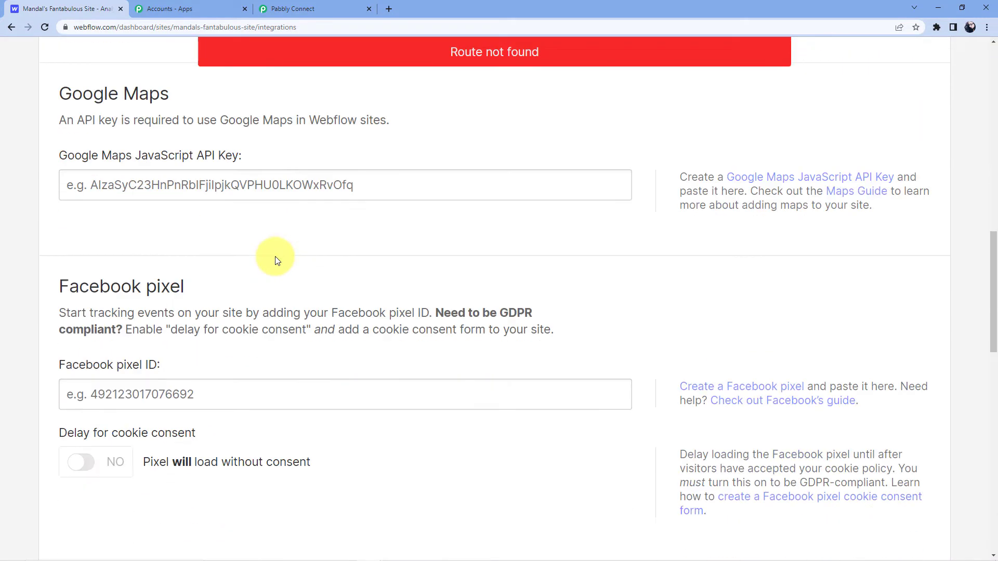
{"action": "scroll", "coordinate": [236, 276], "scroll_direction": "down", "scroll_amount": 1}
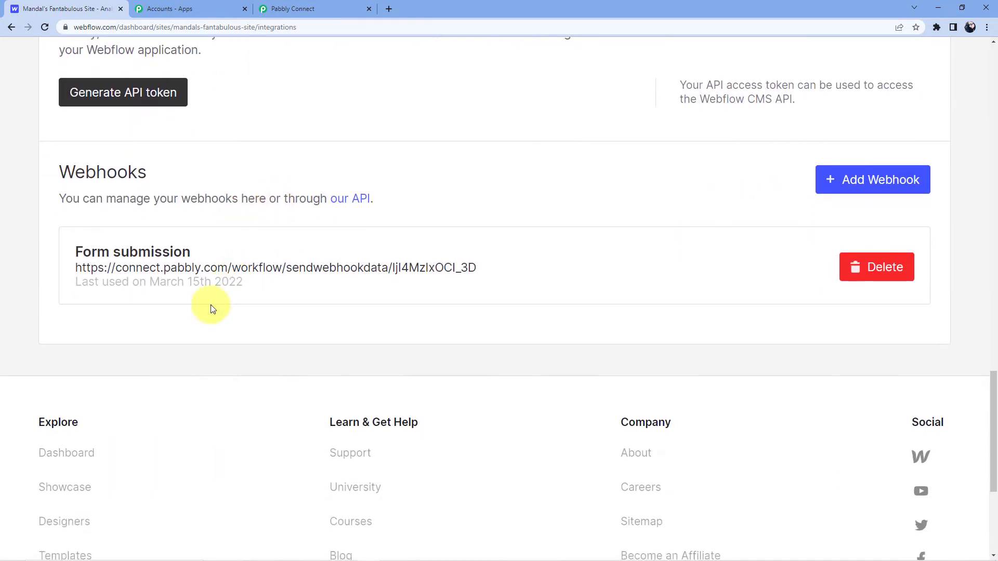
Delete the existing Form submission webhook, confirming with DELETE
{"action": "left_click", "coordinate": [859, 277]}
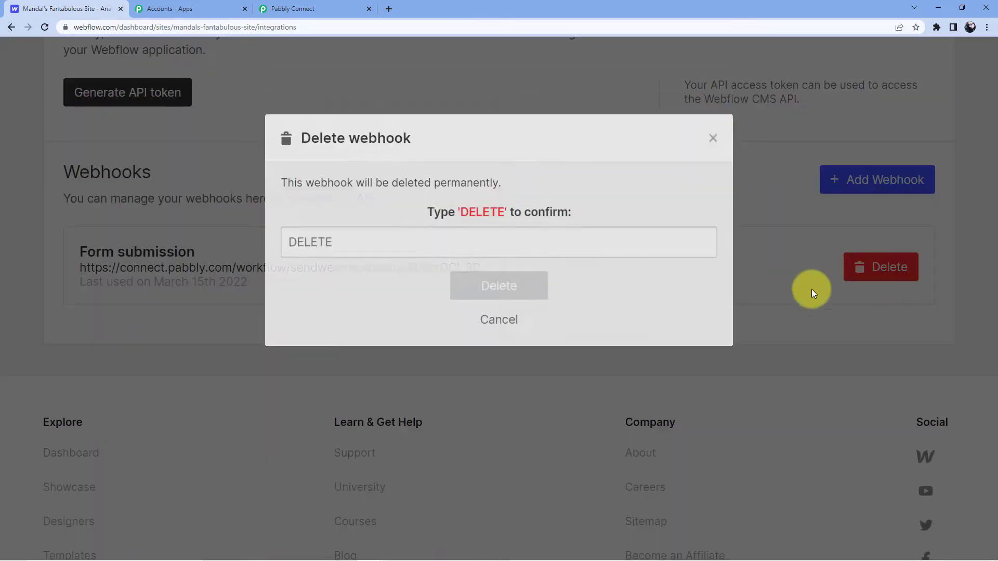
{"action": "left_click", "coordinate": [414, 264]}
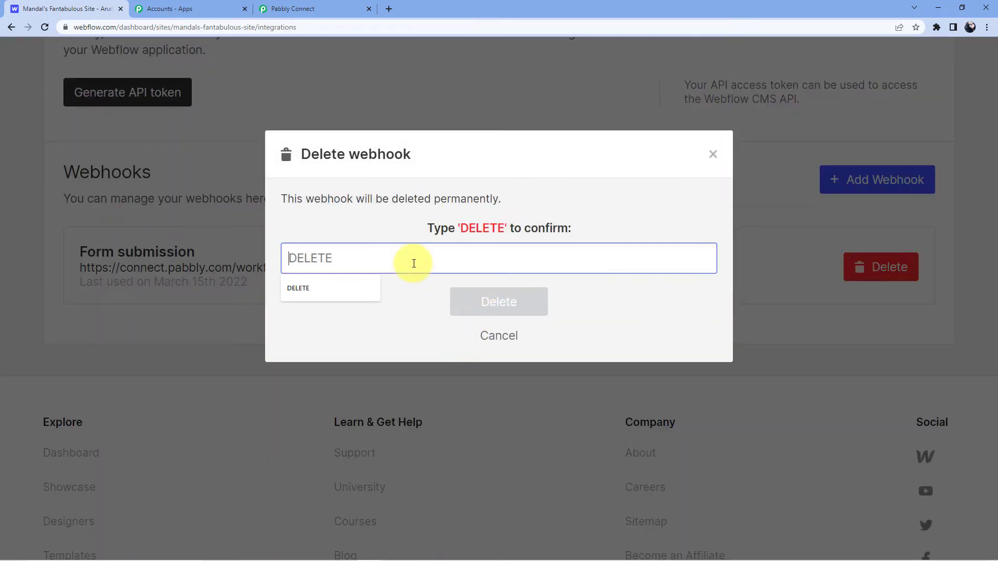
{"action": "key", "text": "Return"}
{"action": "key", "text": "Return"}
Start a new webhook and set its Trigger Type to Form submission
{"action": "left_click", "coordinate": [832, 179]}
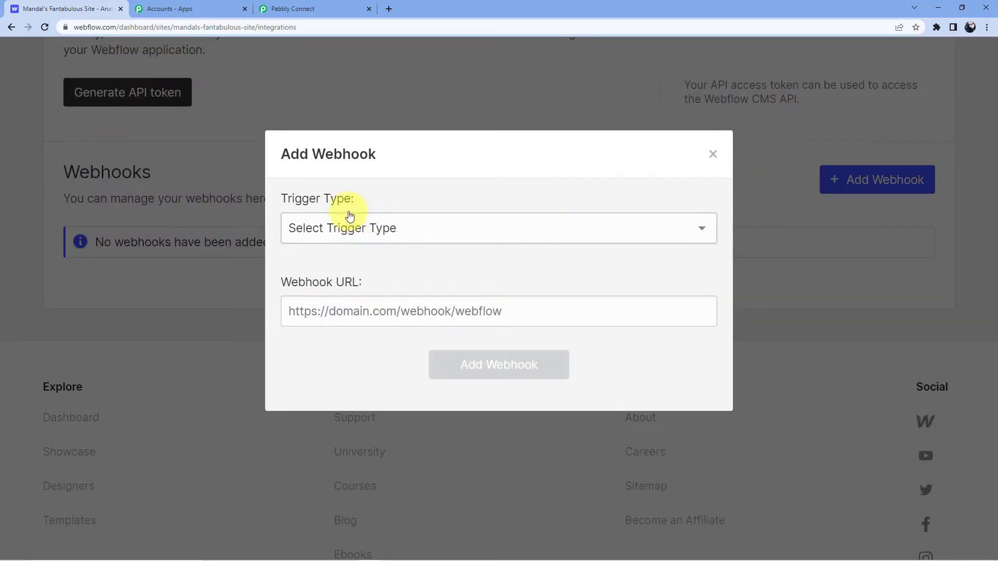
{"action": "left_click", "coordinate": [313, 5]}
{"action": "left_click", "coordinate": [442, 306]}
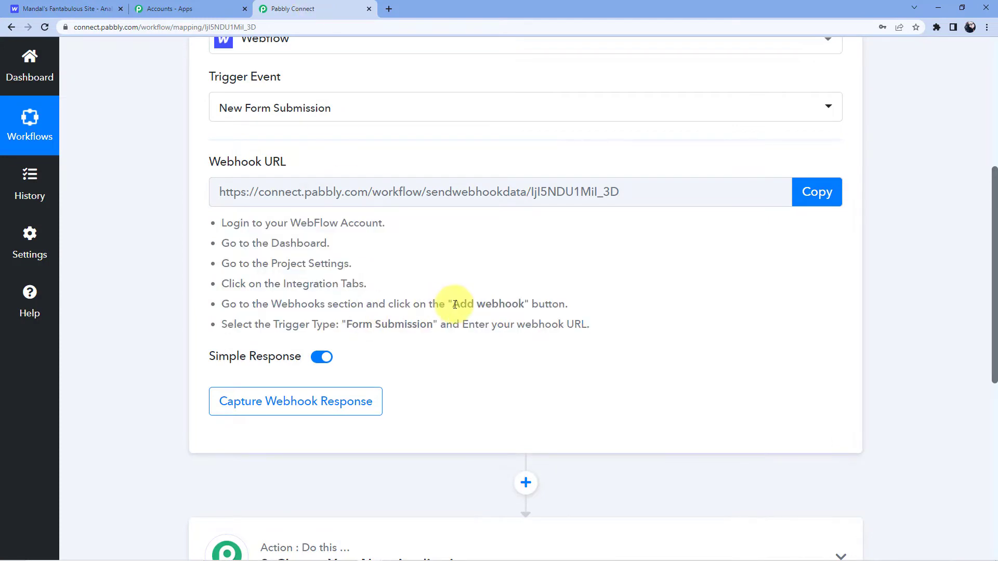
{"action": "left_click_drag", "start_coordinate": [345, 324], "coordinate": [434, 324]}
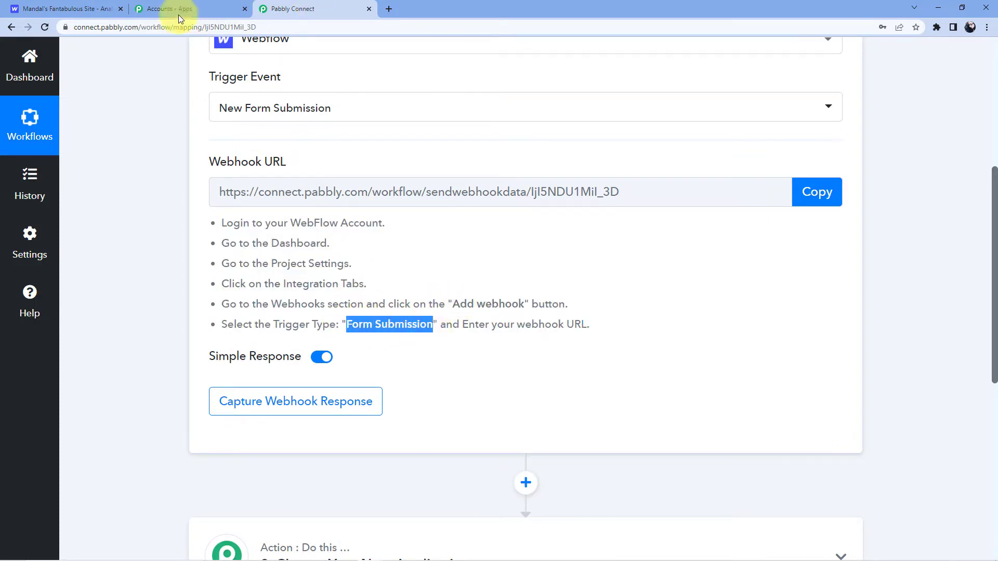
{"action": "left_click", "coordinate": [67, 9]}
{"action": "left_click", "coordinate": [406, 240]}
{"action": "left_click", "coordinate": [357, 267]}
Paste the copied Pabbly Connect webhook URL into the webhook and save it
{"action": "left_click", "coordinate": [345, 311]}
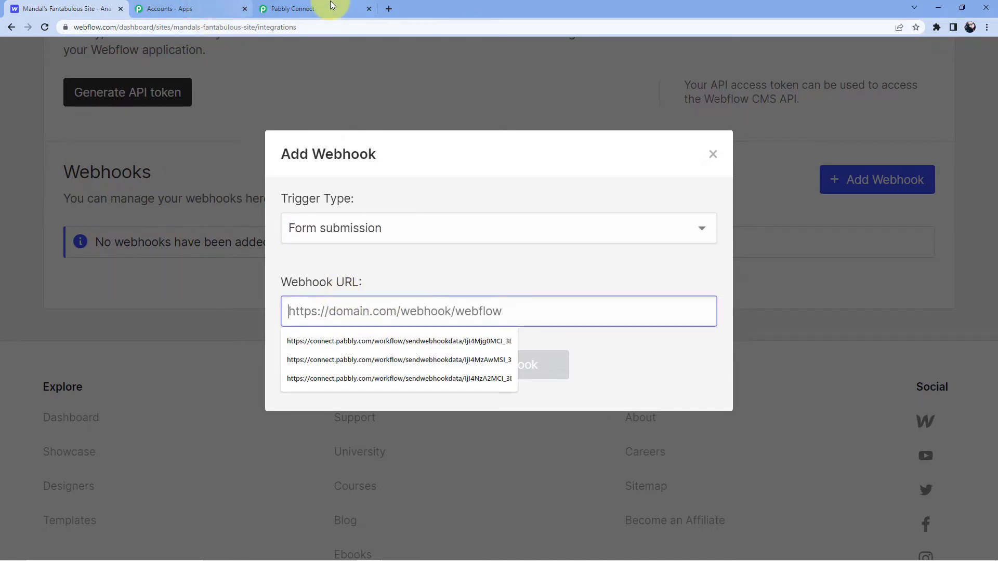
{"action": "left_click", "coordinate": [330, 8]}
{"action": "left_click", "coordinate": [808, 204]}
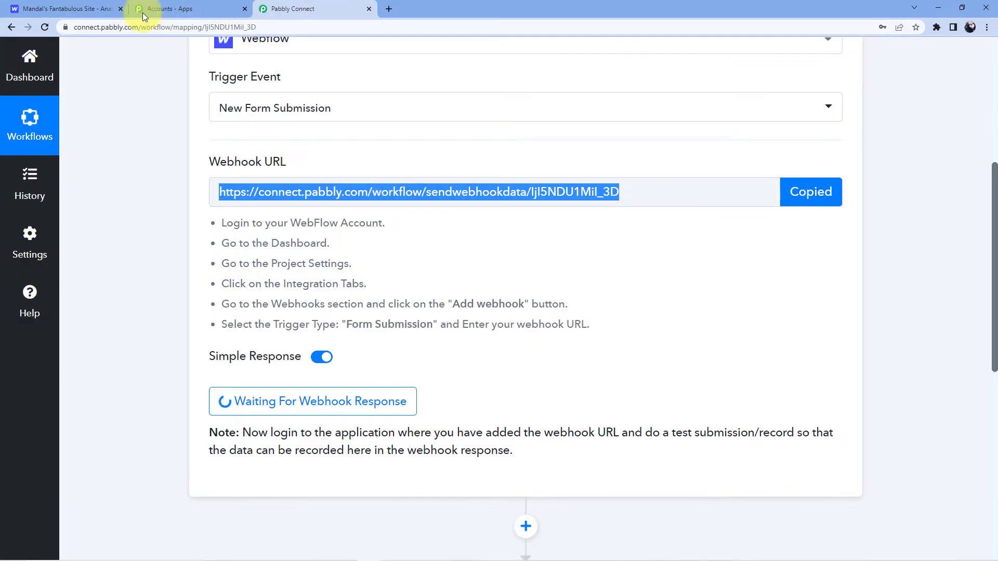
{"action": "left_click", "coordinate": [78, 9]}
{"action": "left_click", "coordinate": [345, 312]}
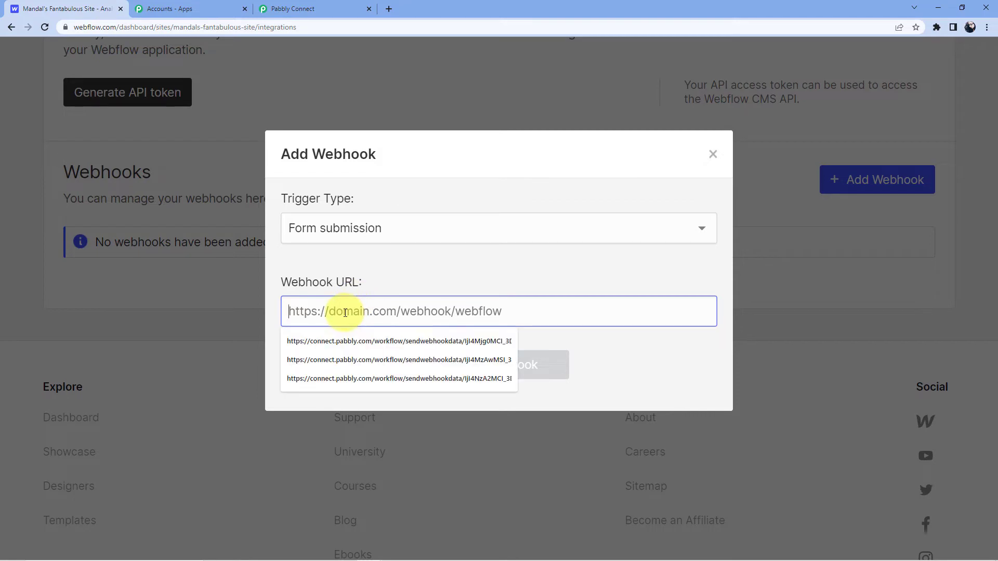
{"action": "key", "text": "ctrl+v"}
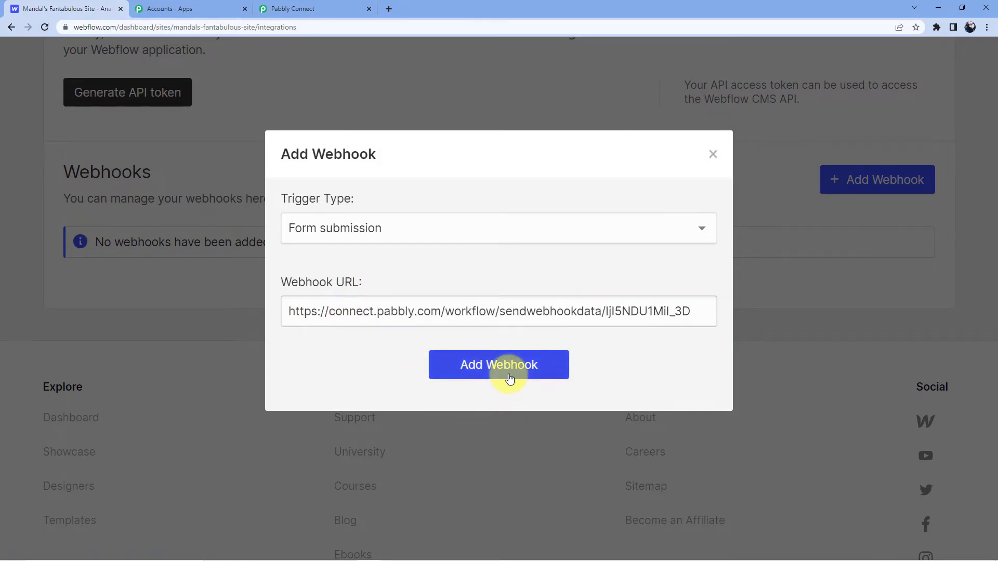
{"action": "left_click", "coordinate": [508, 370]}
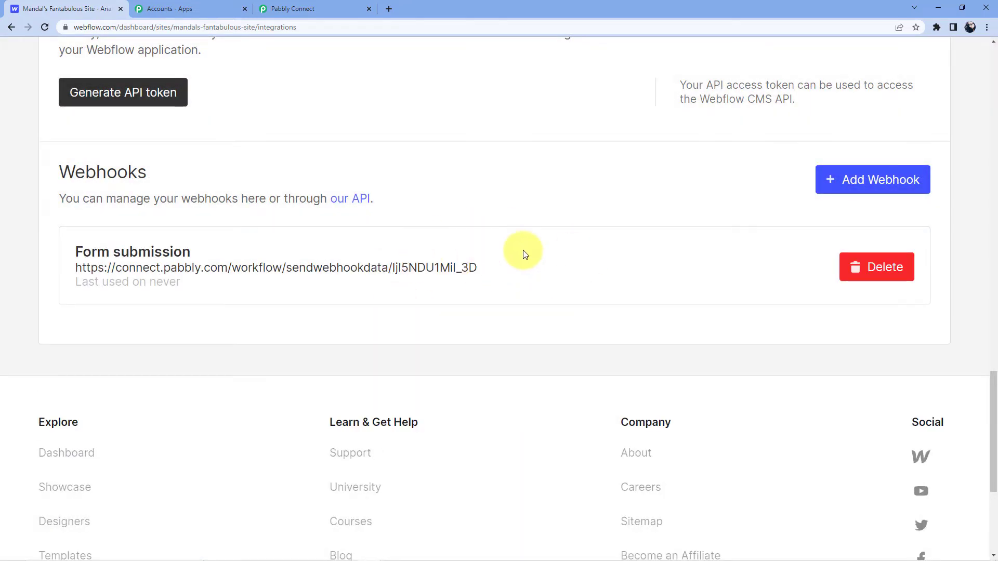
{"action": "scroll", "coordinate": [499, 283], "scroll_direction": "up", "scroll_amount": 4}
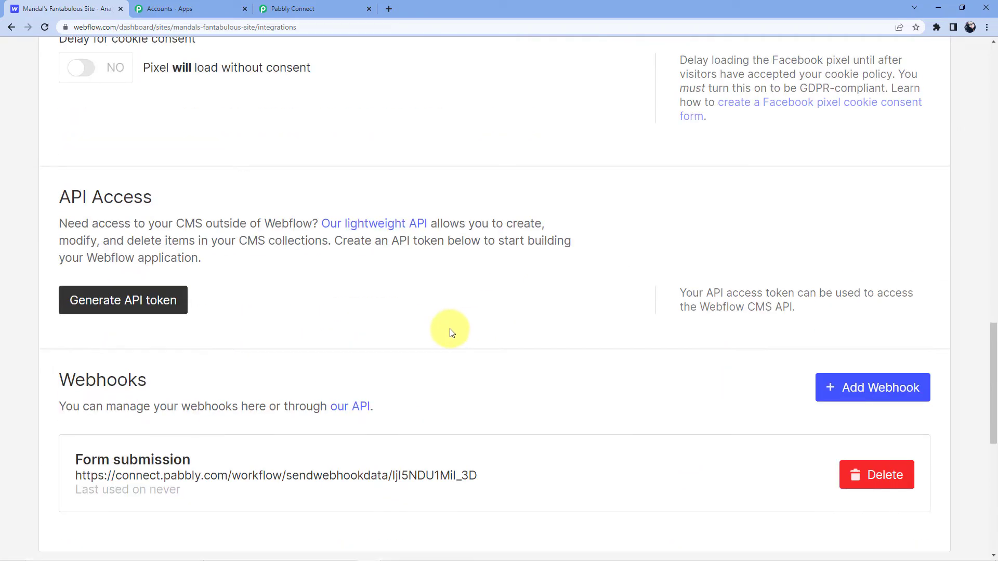
Go back from Integrations to the Webflow dashboard and launch the site's Designer
{"action": "scroll", "coordinate": [450, 331], "scroll_direction": "up", "scroll_amount": 20}
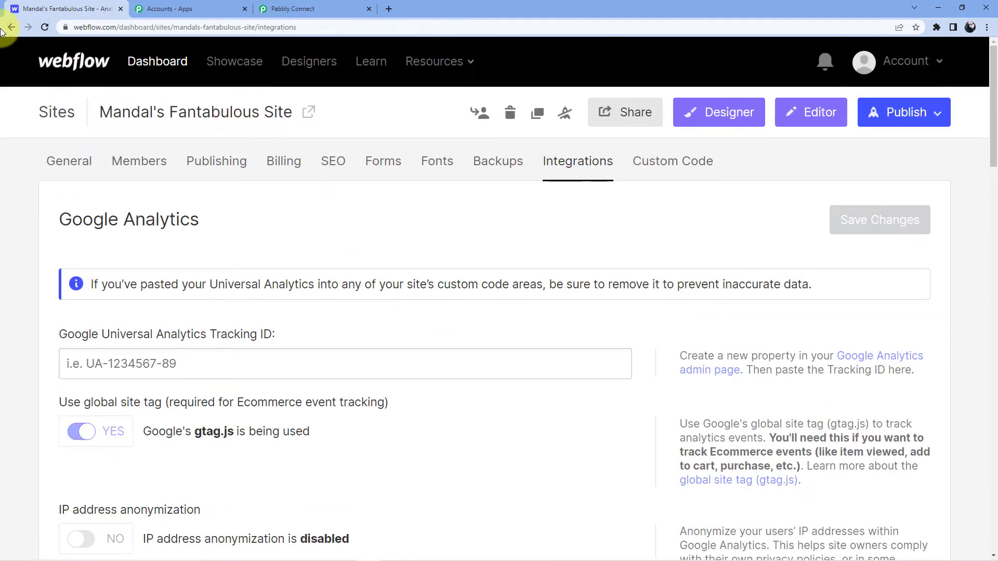
{"action": "left_click", "coordinate": [11, 27]}
{"action": "left_click", "coordinate": [72, 64]}
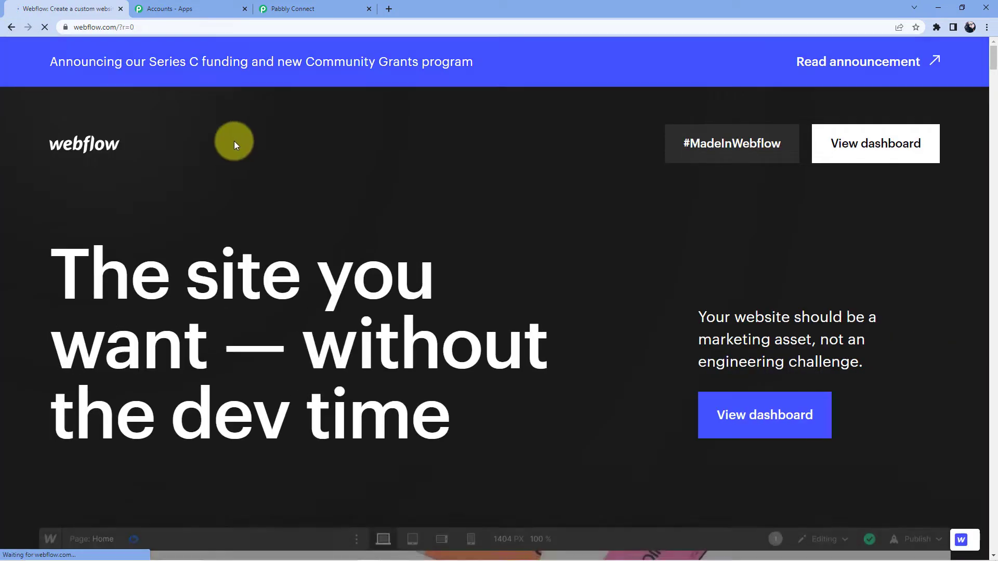
{"action": "left_click", "coordinate": [830, 140]}
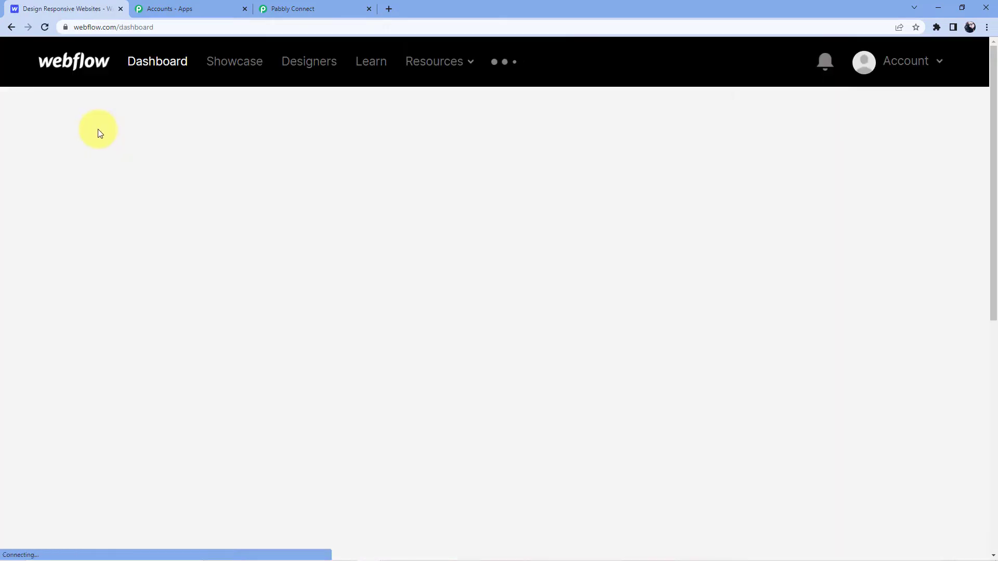
{"action": "left_click", "coordinate": [169, 261]}
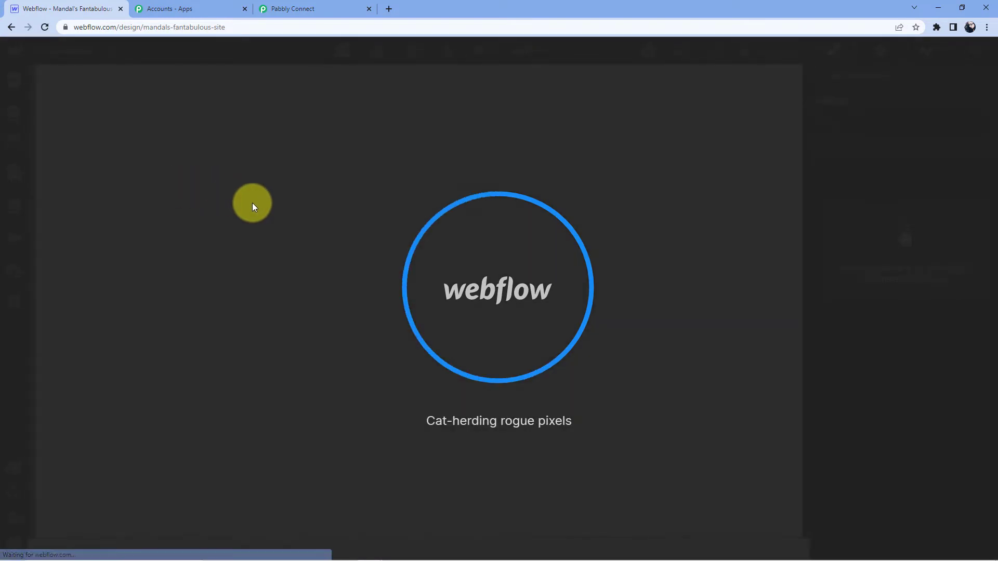
Scroll the Home page canvas to the Webpage Link form and select its Name field and Form Block
{"action": "scroll", "coordinate": [320, 318], "scroll_direction": "down", "scroll_amount": 12}
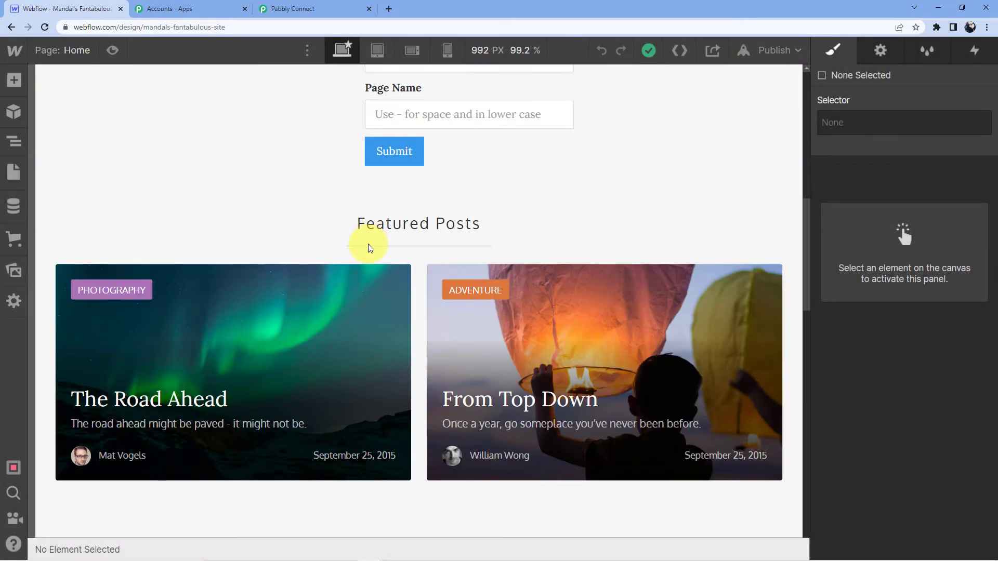
{"action": "scroll", "coordinate": [368, 243], "scroll_direction": "up", "scroll_amount": 5}
{"action": "scroll", "coordinate": [368, 242], "scroll_direction": "up", "scroll_amount": 1}
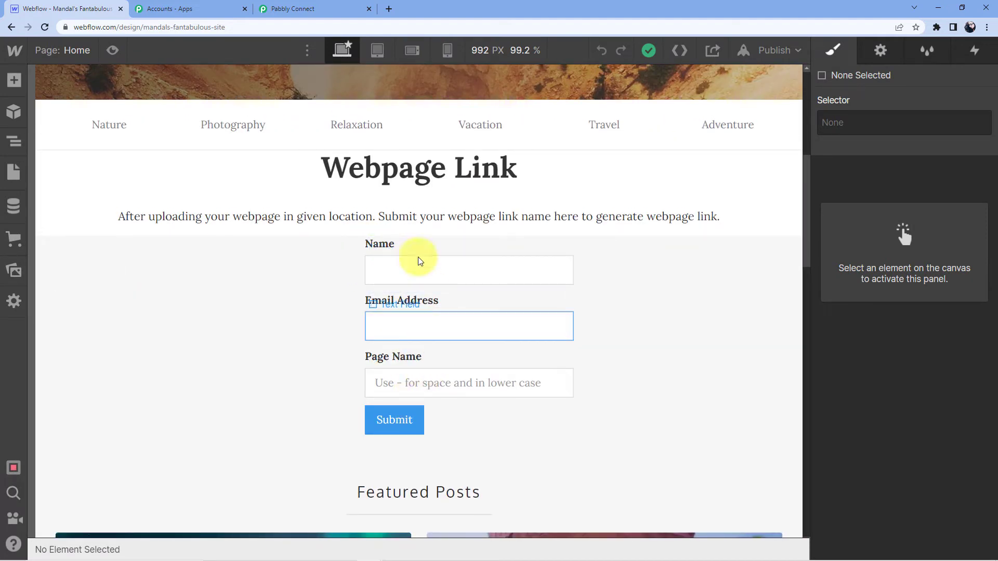
{"action": "left_click", "coordinate": [412, 279]}
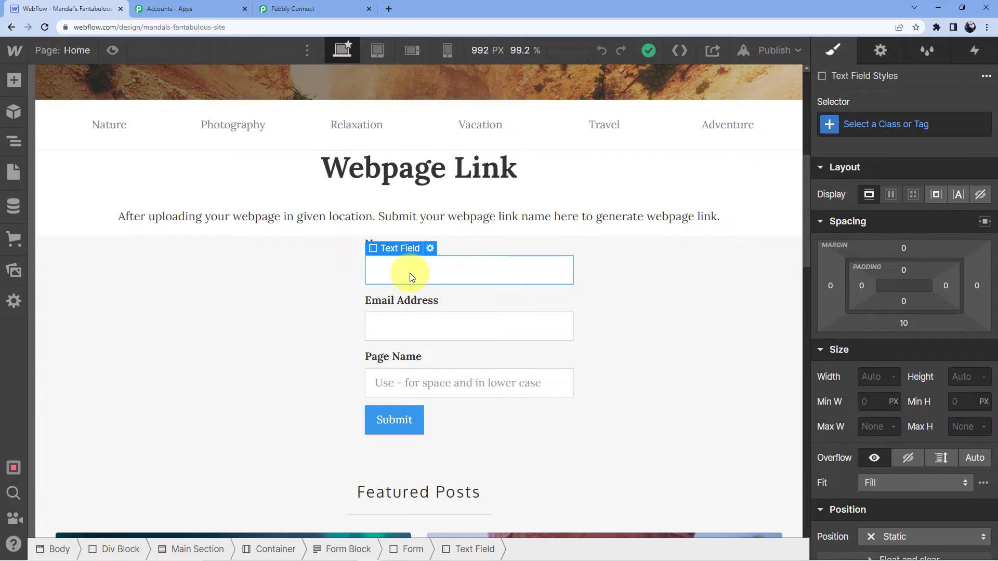
{"action": "left_click", "coordinate": [315, 274]}
{"action": "scroll", "coordinate": [644, 263], "scroll_direction": "down", "scroll_amount": 1}
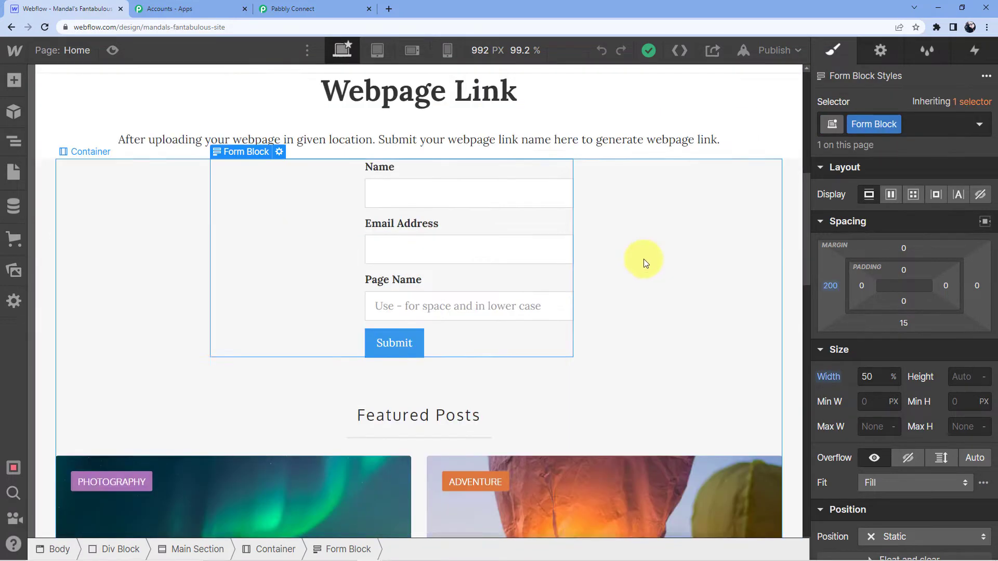
{"action": "scroll", "coordinate": [598, 245], "scroll_direction": "down", "scroll_amount": 1}
{"action": "scroll", "coordinate": [569, 256], "scroll_direction": "up", "scroll_amount": 3}
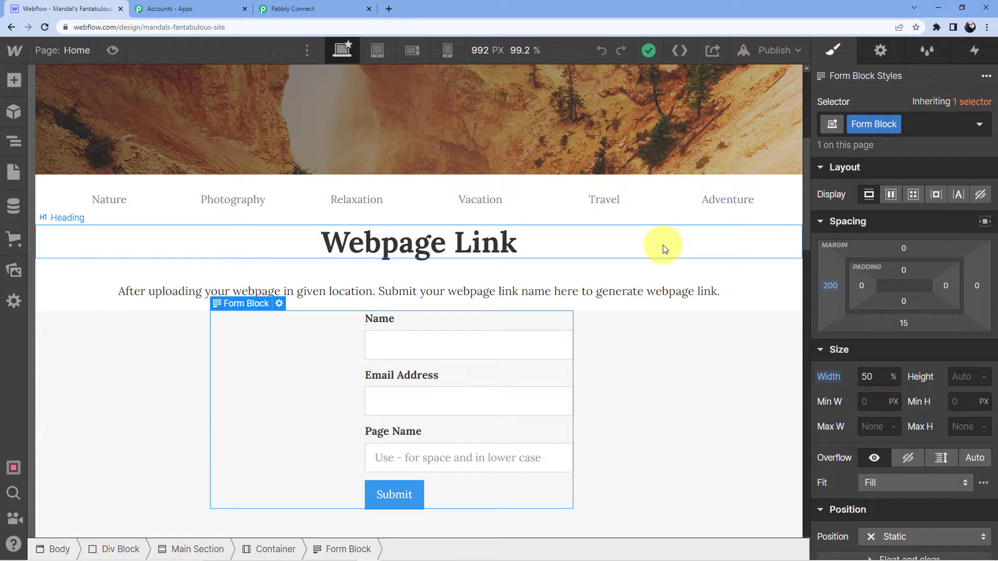
Publish to Selected Domains, then open the live webflow.io site from its external-link icon
{"action": "scroll", "coordinate": [493, 250], "scroll_direction": "down", "scroll_amount": 3}
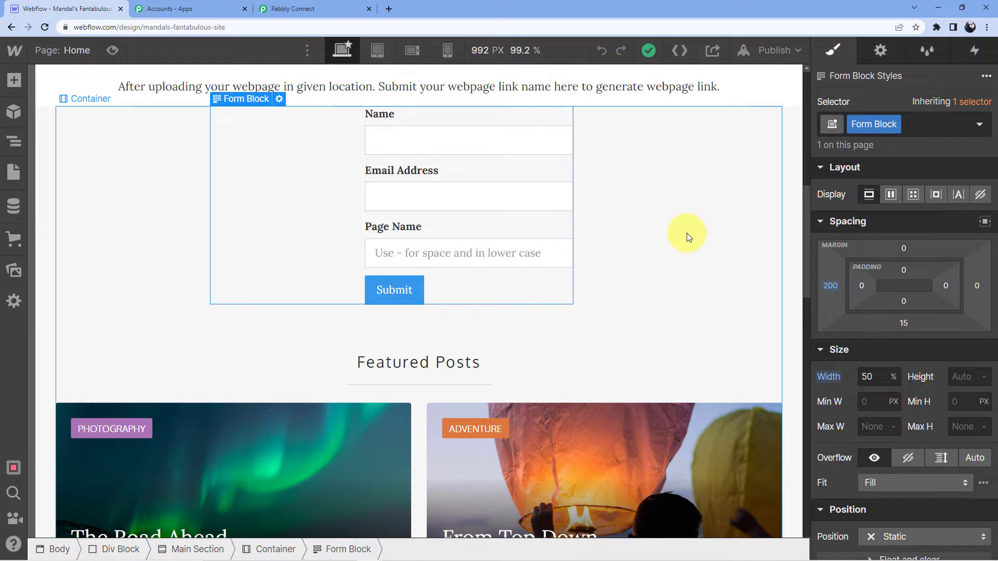
{"action": "left_click", "coordinate": [773, 50]}
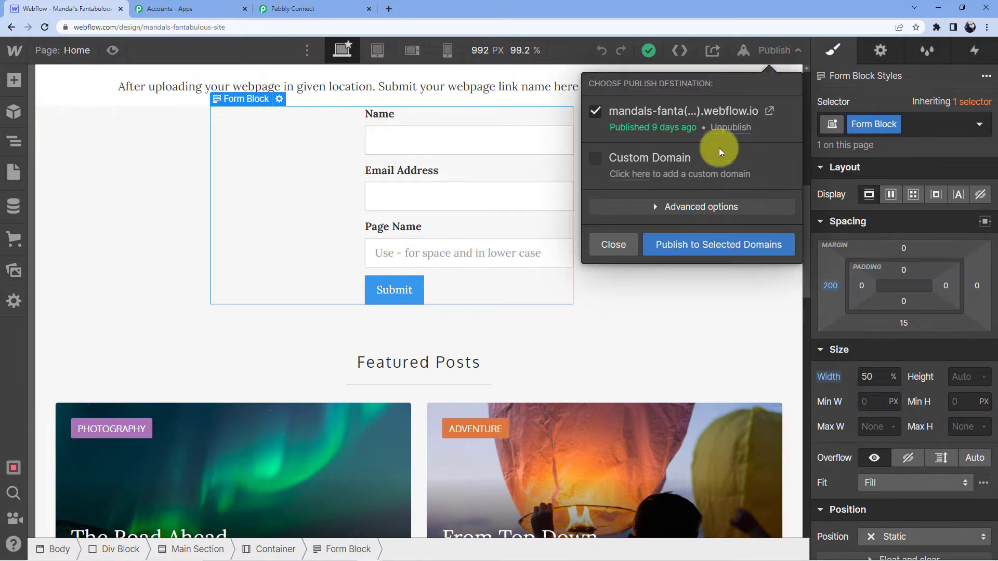
{"action": "left_click", "coordinate": [713, 245]}
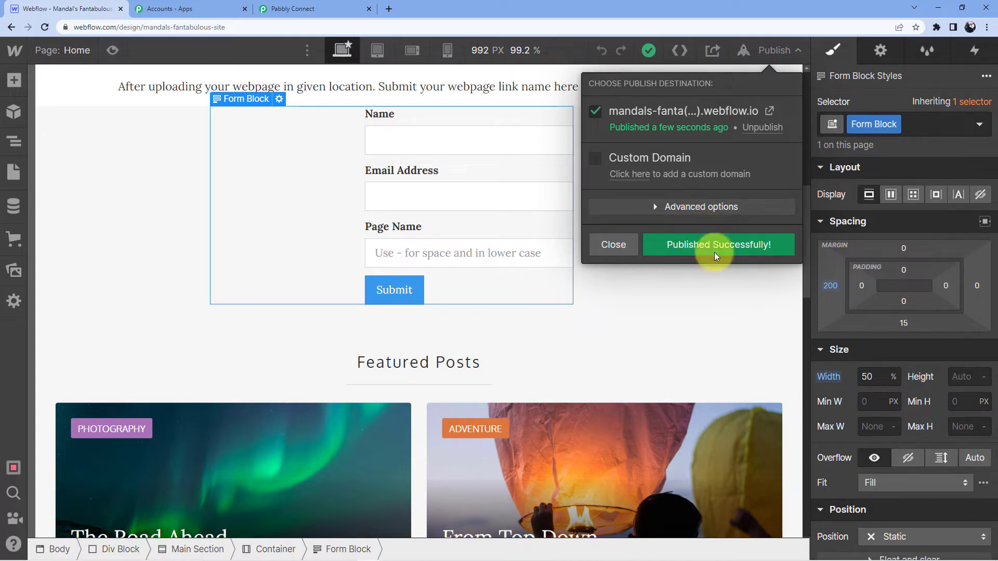
{"action": "left_click", "coordinate": [770, 110]}
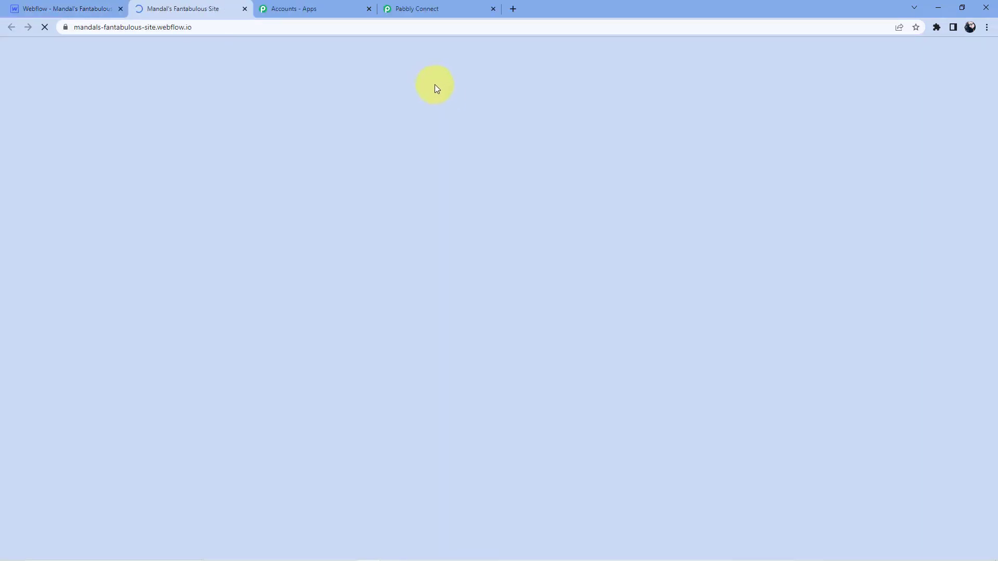
On the live form, enter the submitter's full name and e-mail address
{"action": "scroll", "coordinate": [420, 203], "scroll_direction": "down", "scroll_amount": 6}
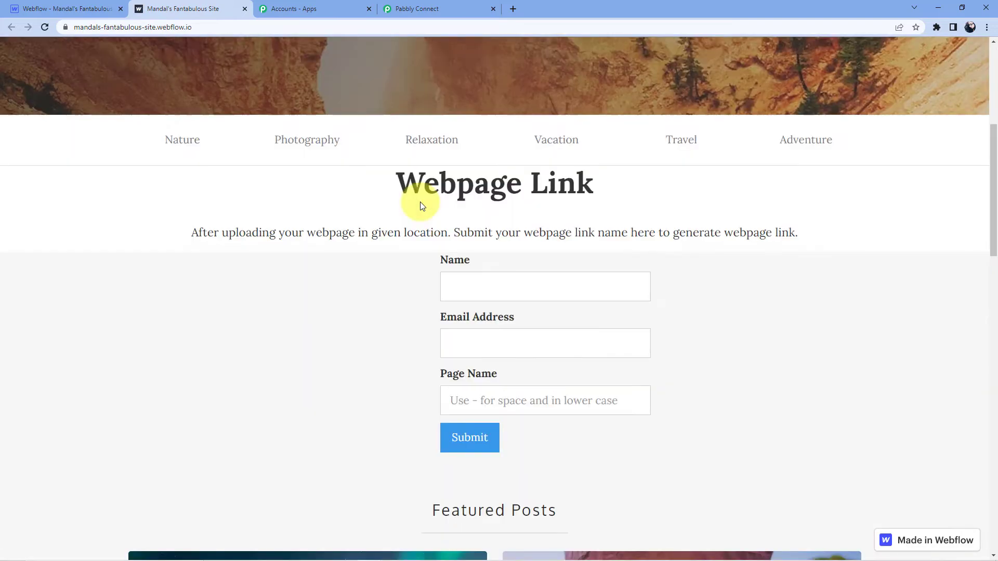
{"action": "scroll", "coordinate": [468, 166], "scroll_direction": "down", "scroll_amount": 4}
{"action": "scroll", "coordinate": [517, 143], "scroll_direction": "up", "scroll_amount": 2}
{"action": "left_click", "coordinate": [495, 186]}
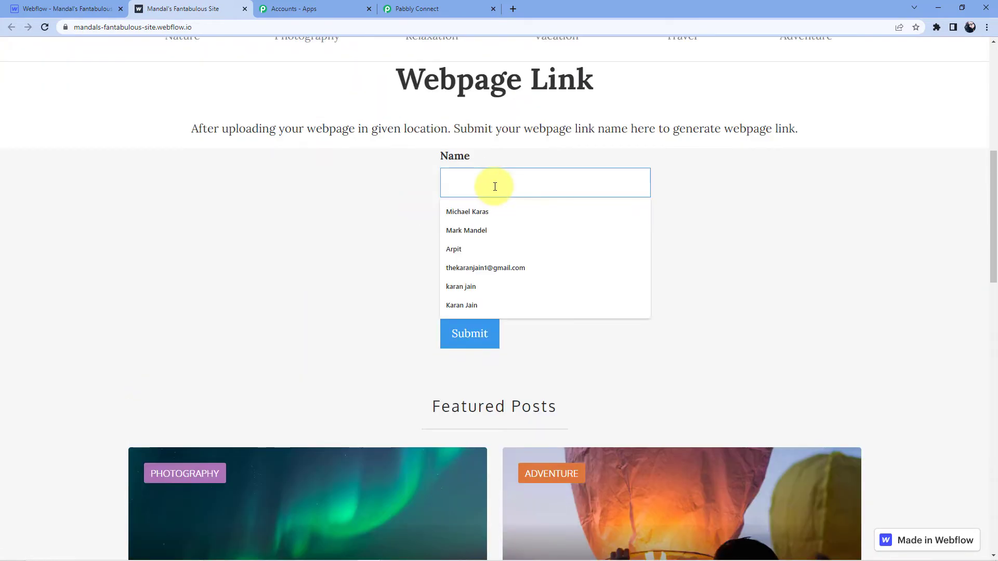
{"action": "type", "text": "Arpit"}
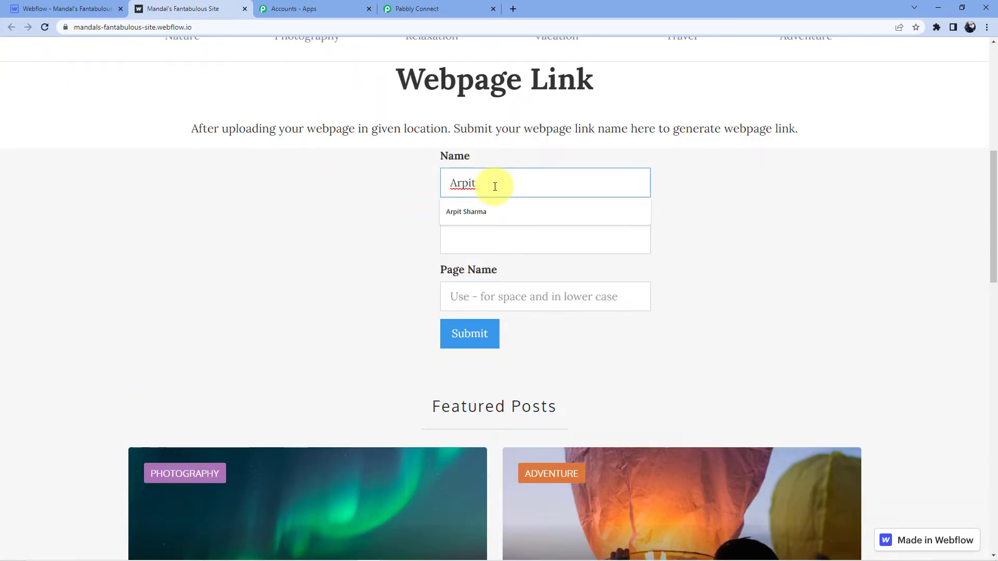
{"action": "key", "text": "Down"}
{"action": "key", "text": "Return"}
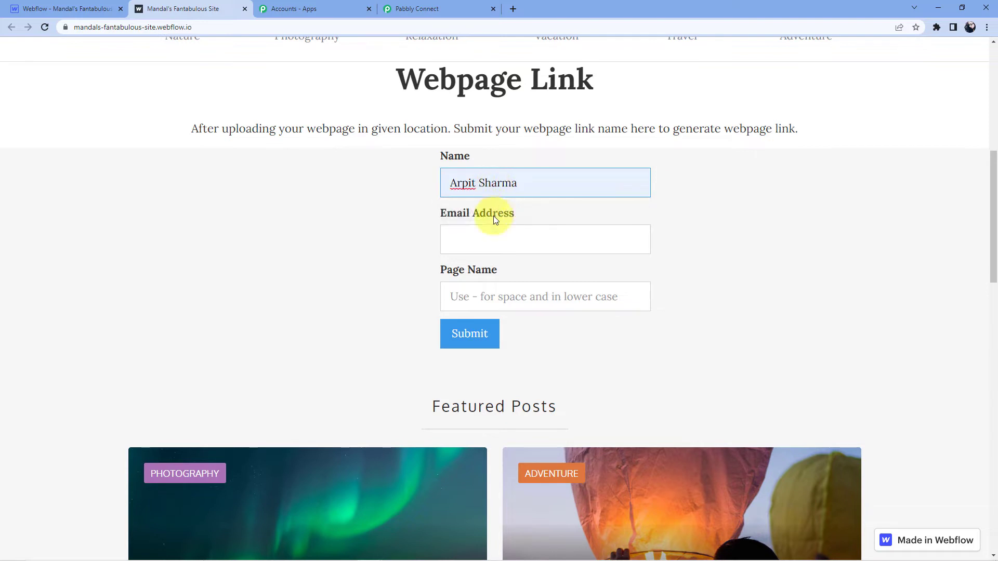
{"action": "left_click", "coordinate": [477, 236]}
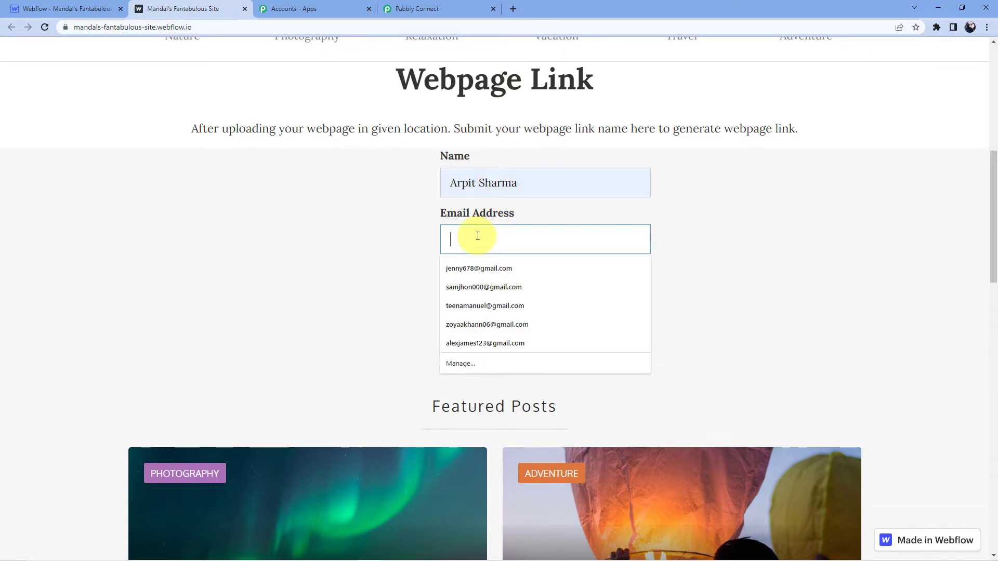
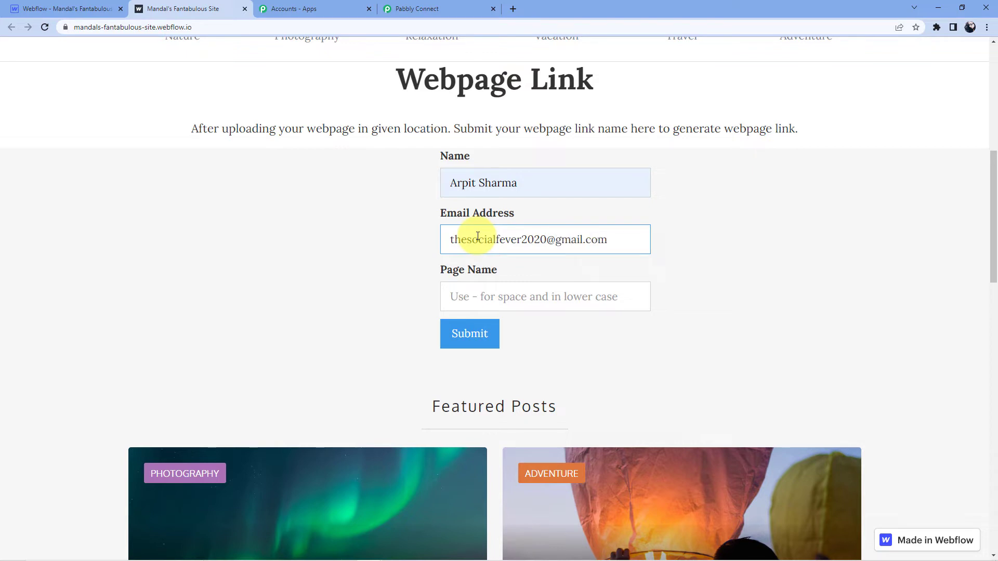
Enter page name contact-us, submit the form, and return to Pabbly Connect
{"action": "left_click", "coordinate": [480, 296]}
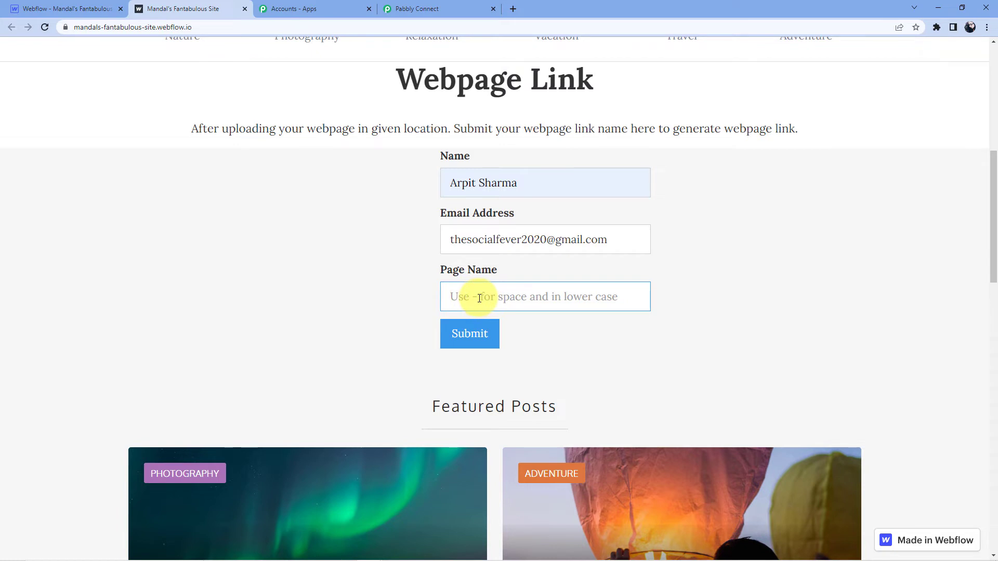
{"action": "type", "text": "contact-us"}
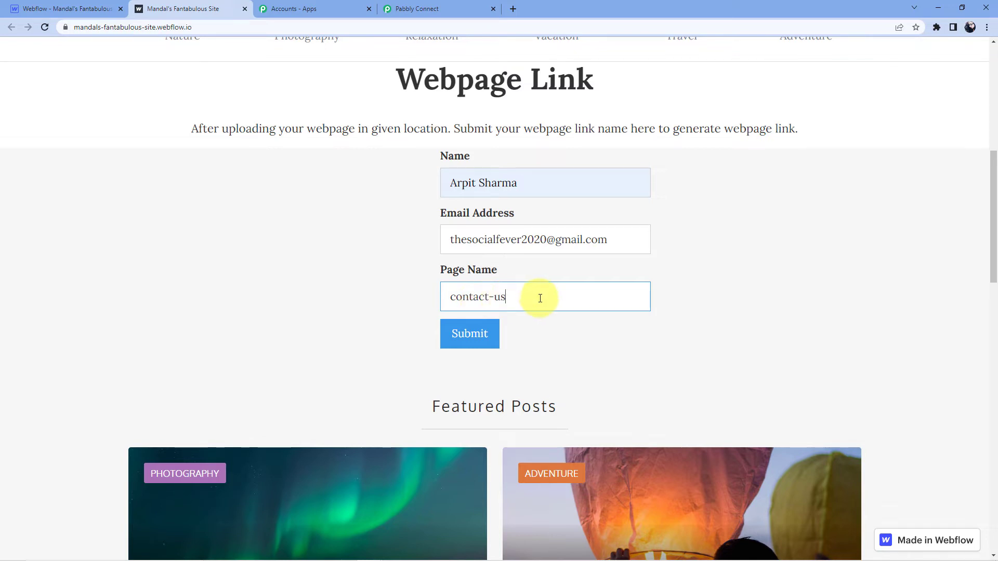
{"action": "left_click", "coordinate": [447, 343]}
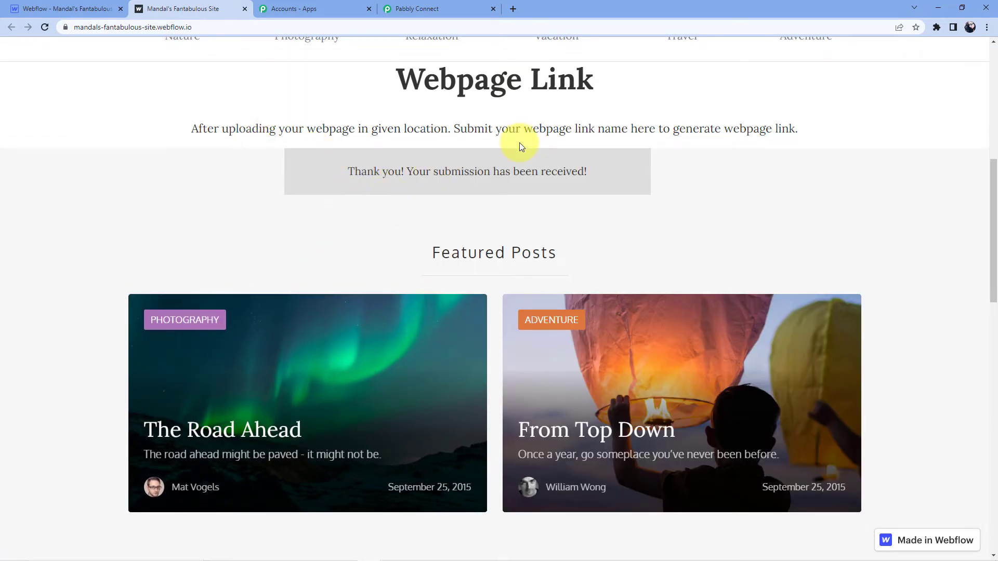
{"action": "left_click", "coordinate": [391, 10]}
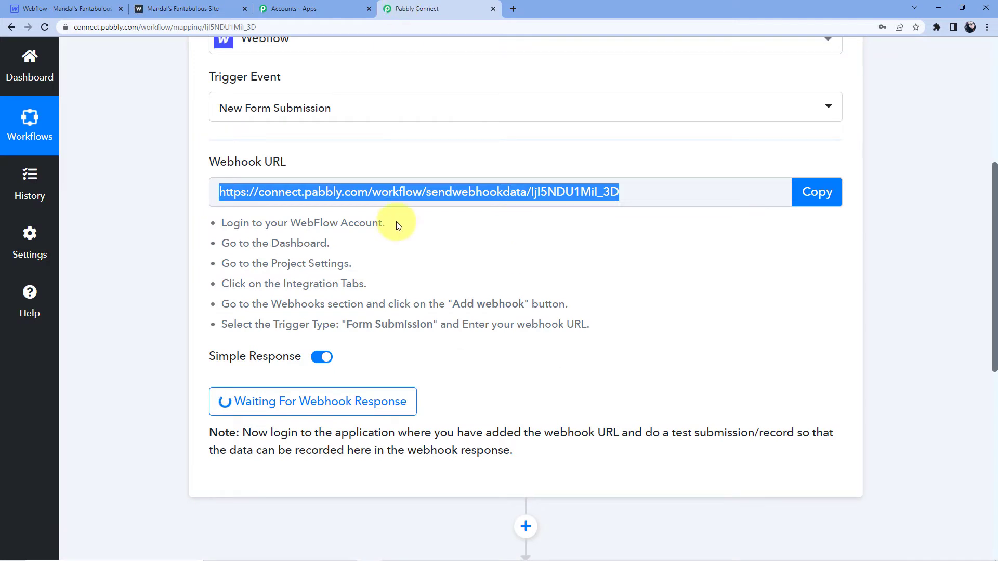
Review the captured response values (name, email, page name contact-us) and scroll to step 2
{"action": "scroll", "coordinate": [488, 248], "scroll_direction": "down", "scroll_amount": 2}
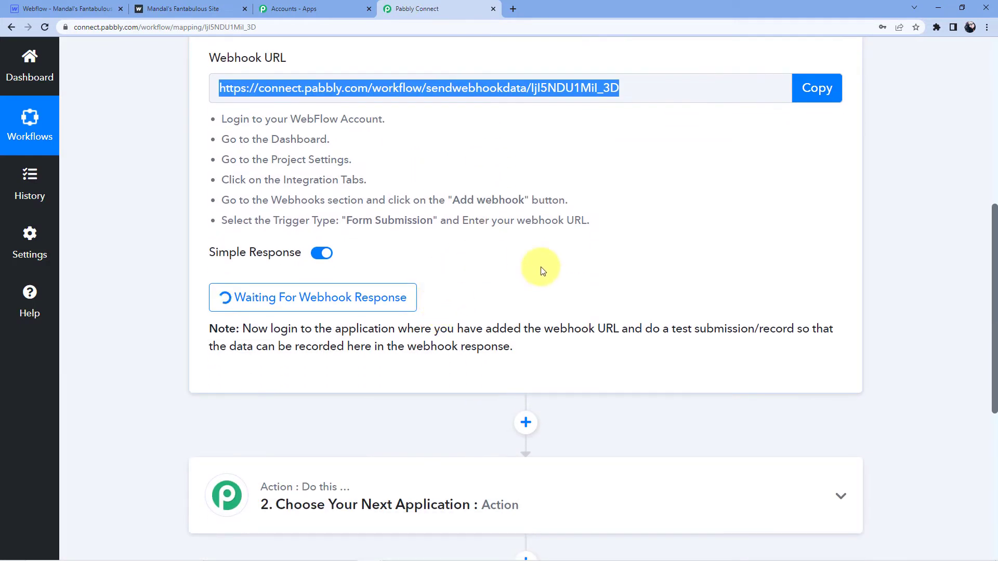
{"action": "scroll", "coordinate": [627, 330], "scroll_direction": "down", "scroll_amount": 3}
{"action": "scroll", "coordinate": [567, 286], "scroll_direction": "down", "scroll_amount": 2}
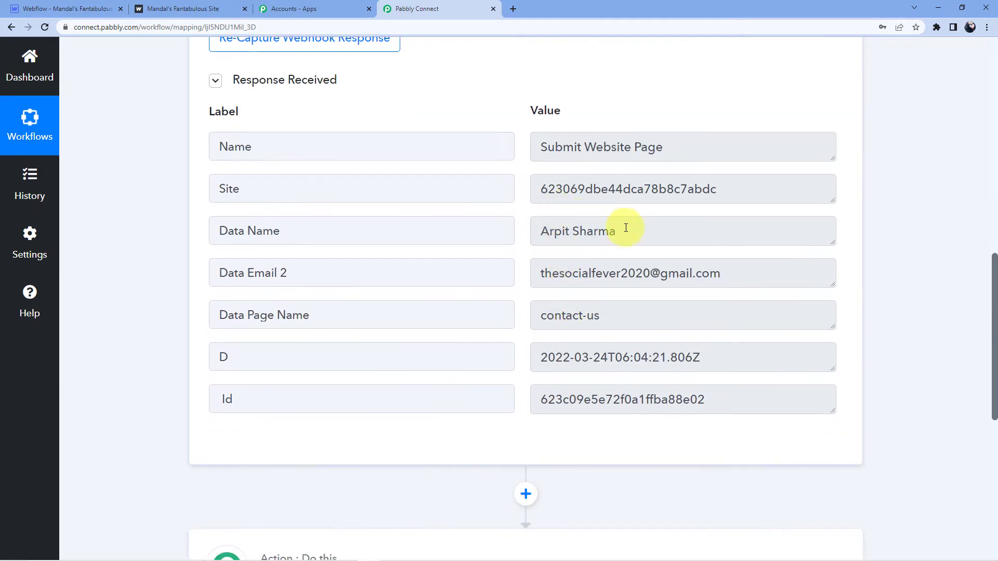
{"action": "scroll", "coordinate": [583, 274], "scroll_direction": "down", "scroll_amount": 1}
{"action": "left_click_drag", "start_coordinate": [543, 226], "coordinate": [735, 220]}
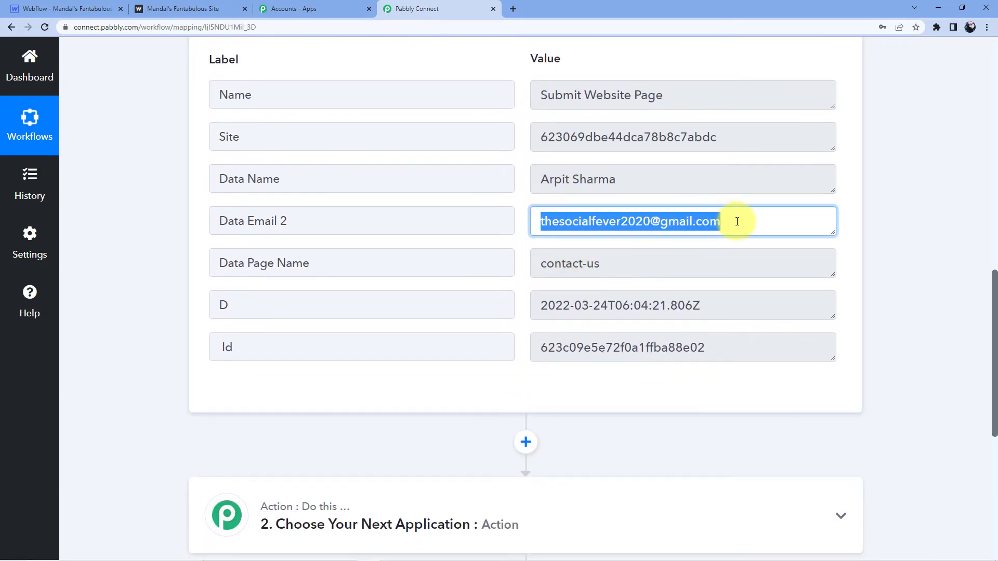
{"action": "left_click_drag", "start_coordinate": [539, 264], "coordinate": [664, 260]}
{"action": "left_click", "coordinate": [874, 207]}
{"action": "scroll", "coordinate": [874, 204], "scroll_direction": "down", "scroll_amount": 3}
{"action": "scroll", "coordinate": [461, 294], "scroll_direction": "down", "scroll_amount": 4}
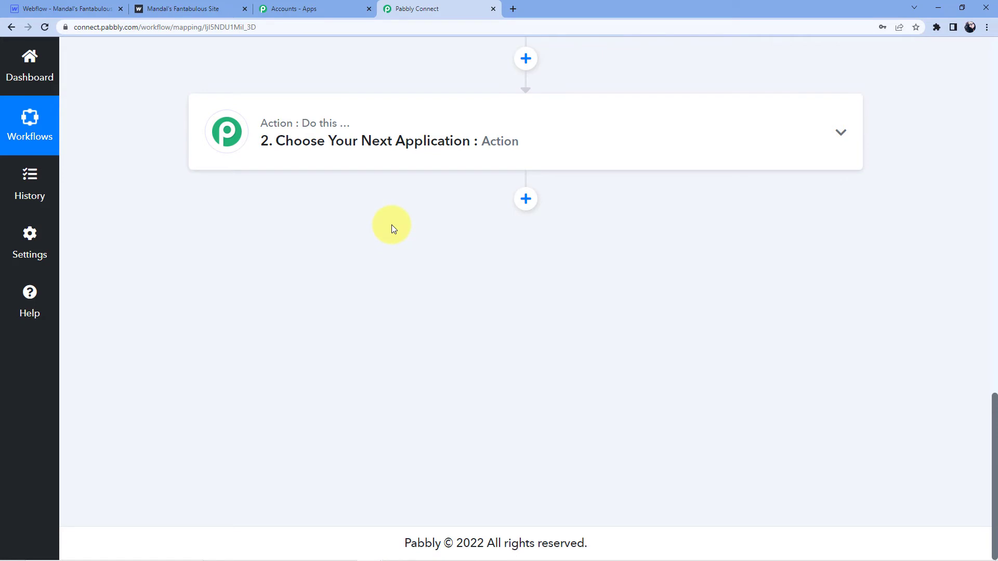
Make step 2 Gmail's Send Email action and start connecting a Gmail account
{"action": "left_click", "coordinate": [379, 143]}
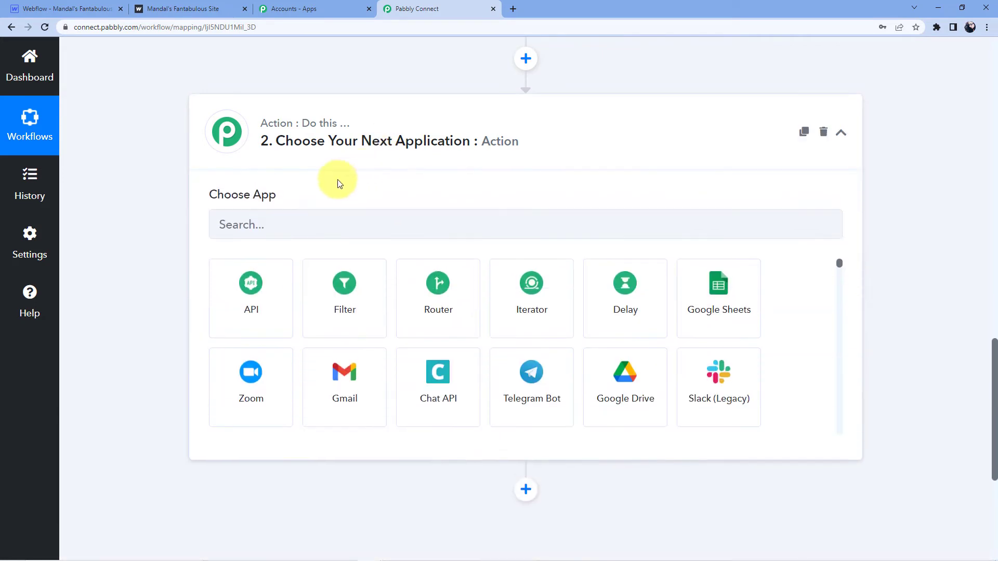
{"action": "type", "text": "gmail"}
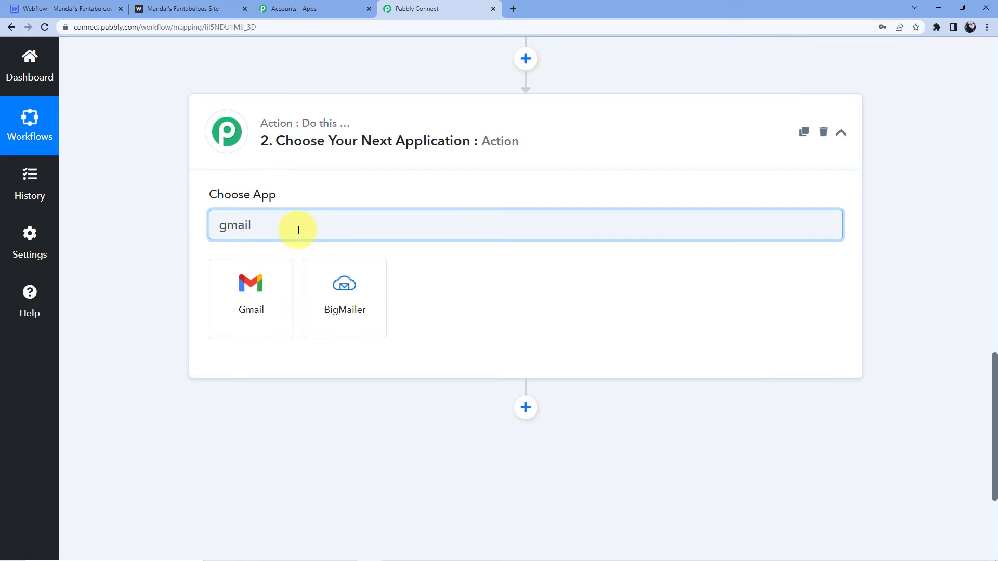
{"action": "left_click", "coordinate": [272, 294]}
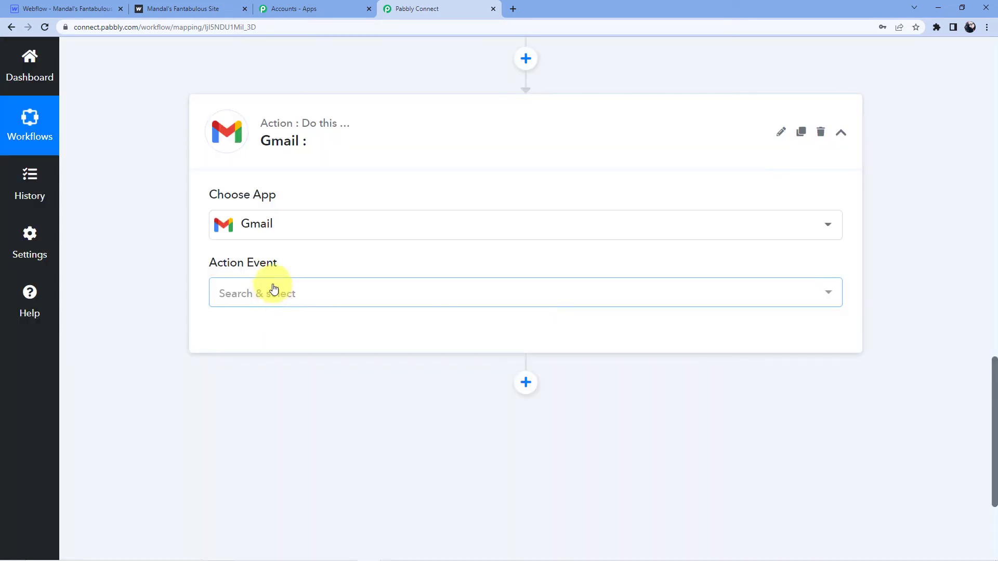
{"action": "left_click", "coordinate": [274, 289]}
{"action": "left_click", "coordinate": [278, 357]}
{"action": "left_click", "coordinate": [244, 337]}
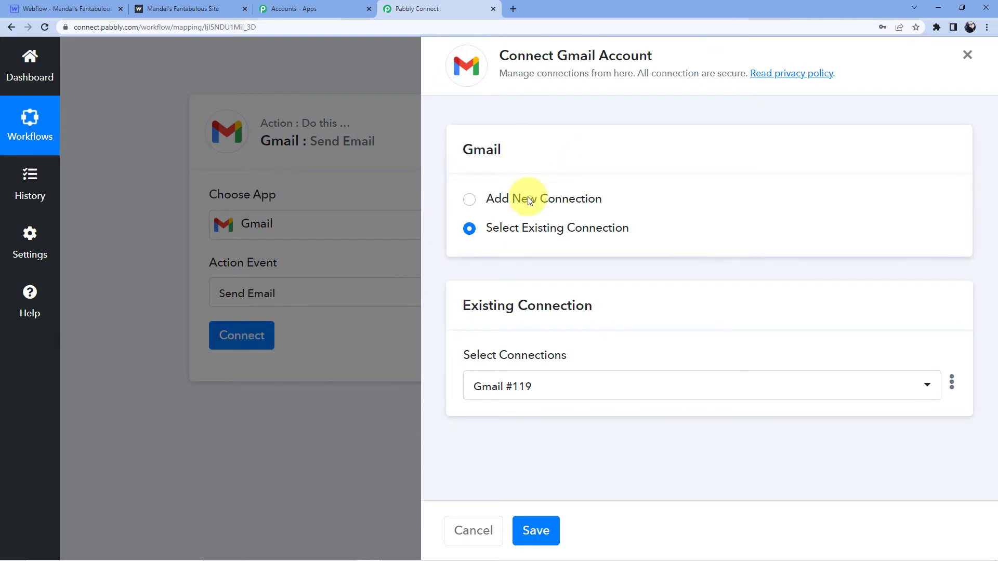
Add a new Gmail connection by signing into the Google account and granting Pabbly Connect access
{"action": "left_click", "coordinate": [525, 198]}
{"action": "left_click", "coordinate": [520, 363]}
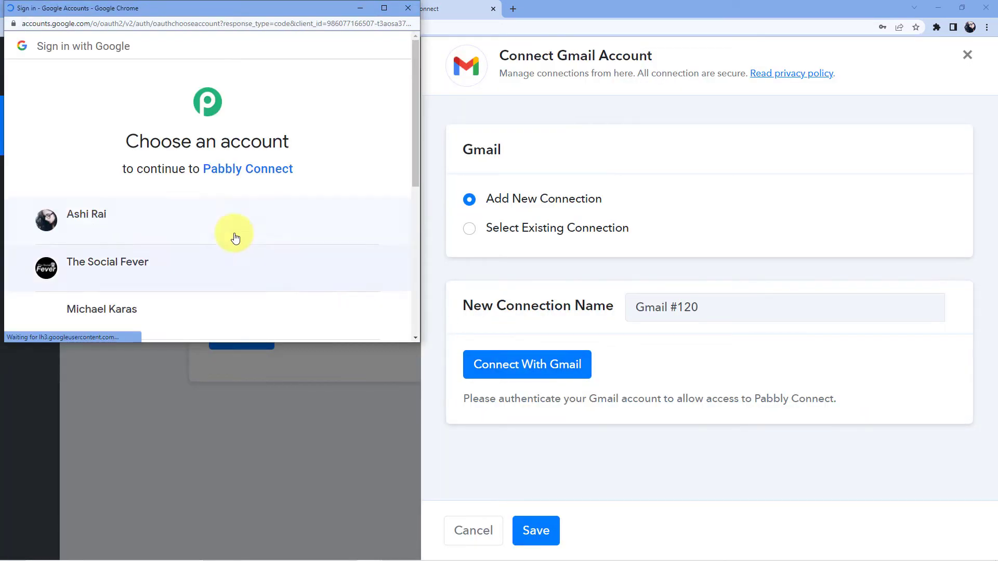
{"action": "left_click", "coordinate": [116, 229]}
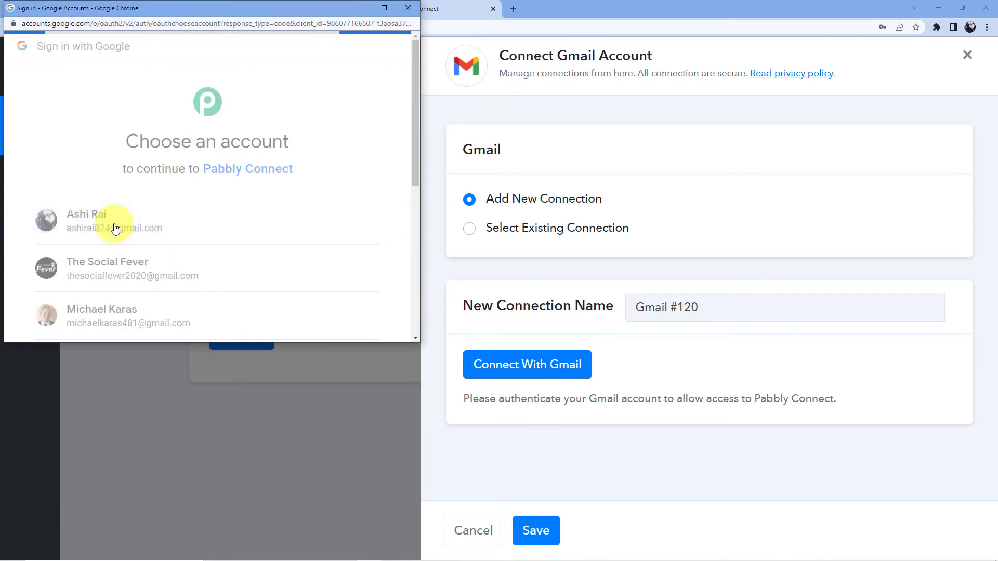
{"action": "scroll", "coordinate": [255, 192], "scroll_direction": "down", "scroll_amount": 4}
{"action": "left_click", "coordinate": [274, 231]}
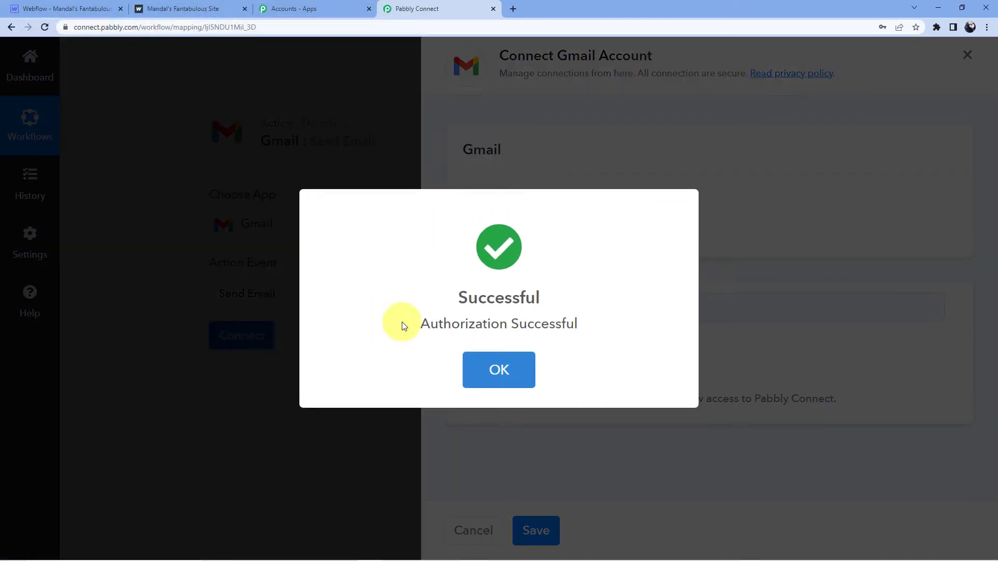
{"action": "left_click", "coordinate": [502, 359]}
{"action": "scroll", "coordinate": [319, 289], "scroll_direction": "down", "scroll_amount": 3}
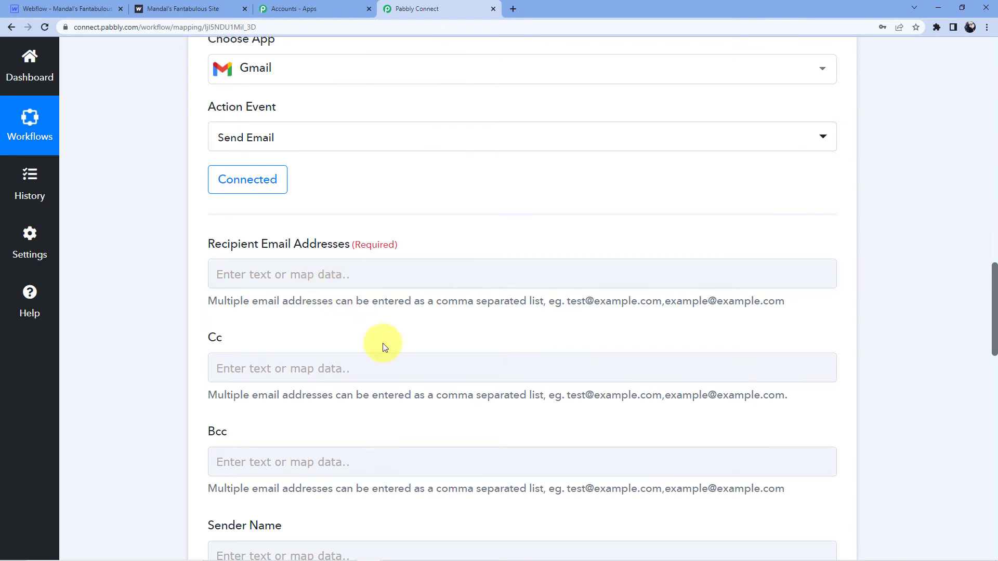
Map the Webflow submission's Data Email 2 field as the recipient email address
{"action": "scroll", "coordinate": [383, 341], "scroll_direction": "up", "scroll_amount": 12}
{"action": "scroll", "coordinate": [508, 221], "scroll_direction": "down", "scroll_amount": 3}
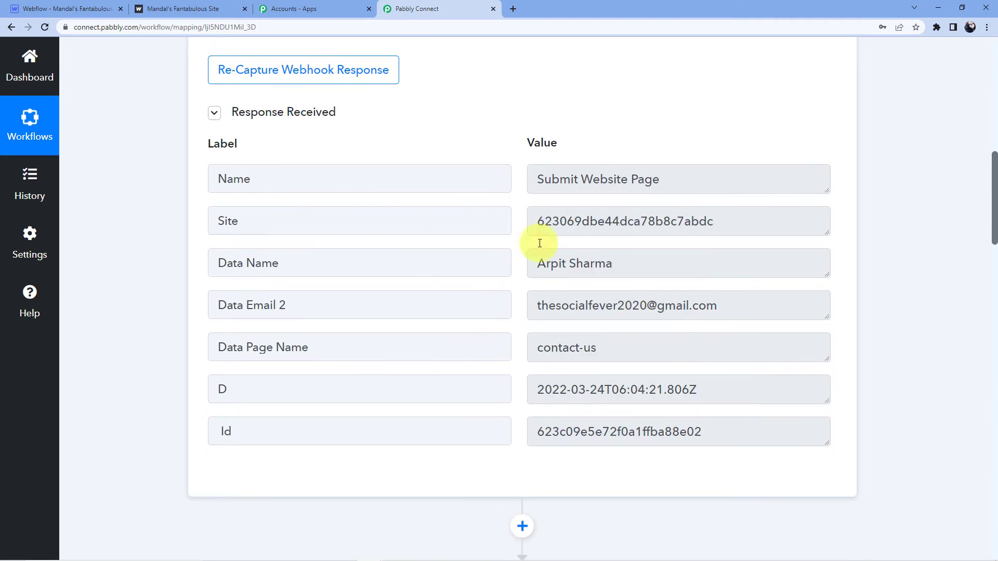
{"action": "scroll", "coordinate": [87, 331], "scroll_direction": "down", "scroll_amount": 15}
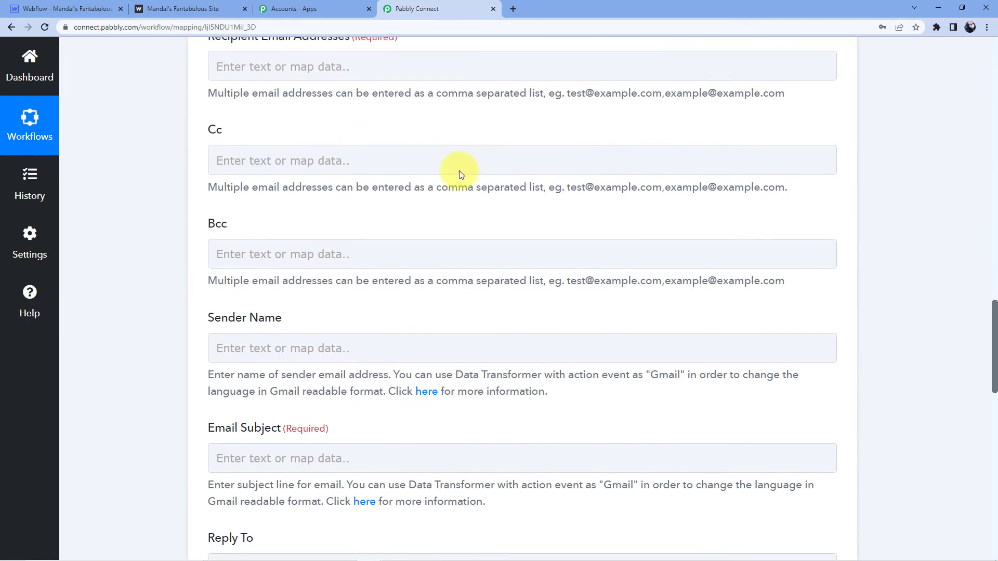
{"action": "scroll", "coordinate": [289, 364], "scroll_direction": "up", "scroll_amount": 6}
{"action": "left_click", "coordinate": [289, 375]}
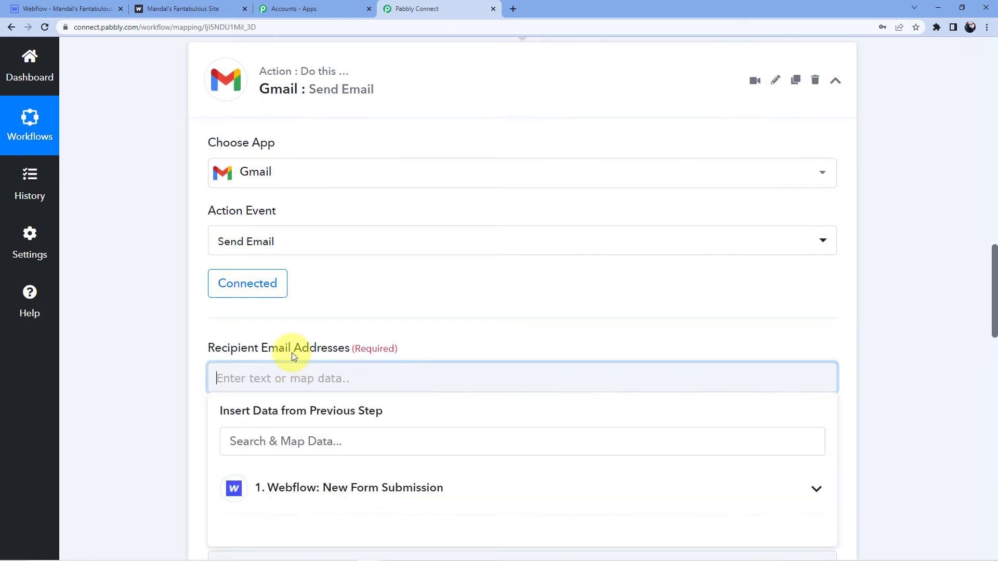
{"action": "scroll", "coordinate": [306, 322], "scroll_direction": "down", "scroll_amount": 3}
{"action": "left_click", "coordinate": [323, 334]}
{"action": "scroll", "coordinate": [323, 350], "scroll_direction": "down", "scroll_amount": 1}
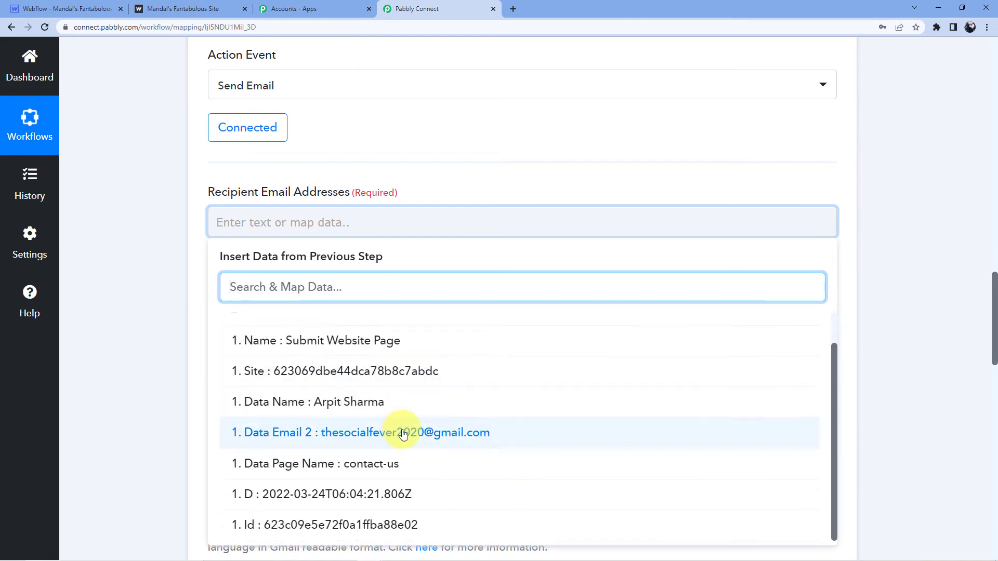
{"action": "left_click", "coordinate": [403, 434]}
{"action": "left_click", "coordinate": [379, 125]}
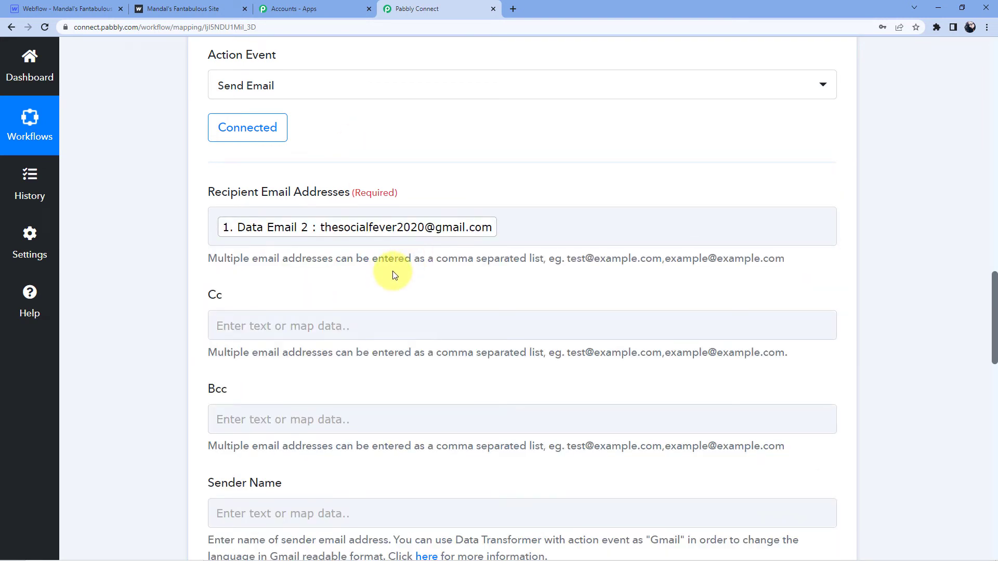
Fill in a sender name and set the email subject to 'Website Page'
{"action": "scroll", "coordinate": [392, 271], "scroll_direction": "down", "scroll_amount": 1}
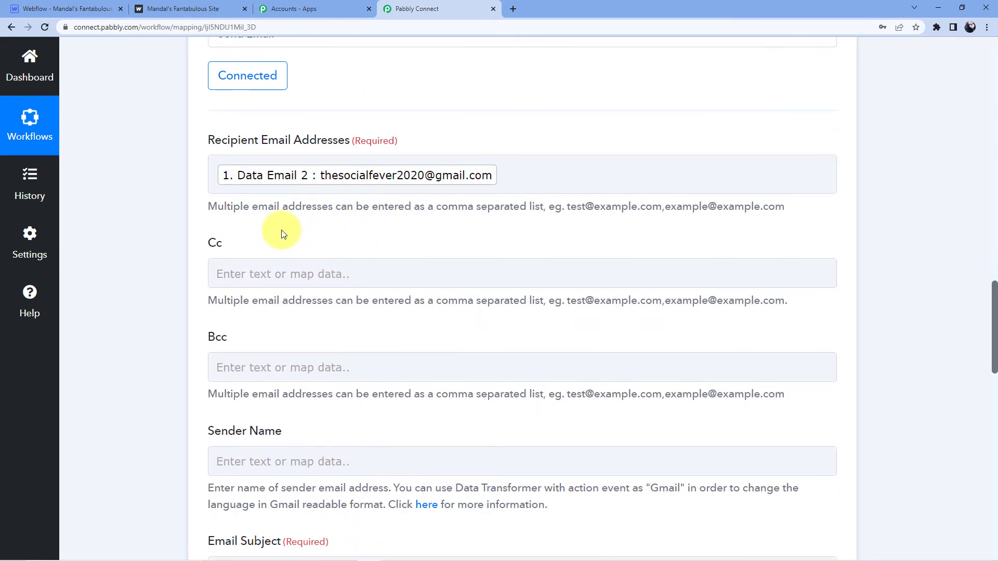
{"action": "scroll", "coordinate": [282, 230], "scroll_direction": "down", "scroll_amount": 2}
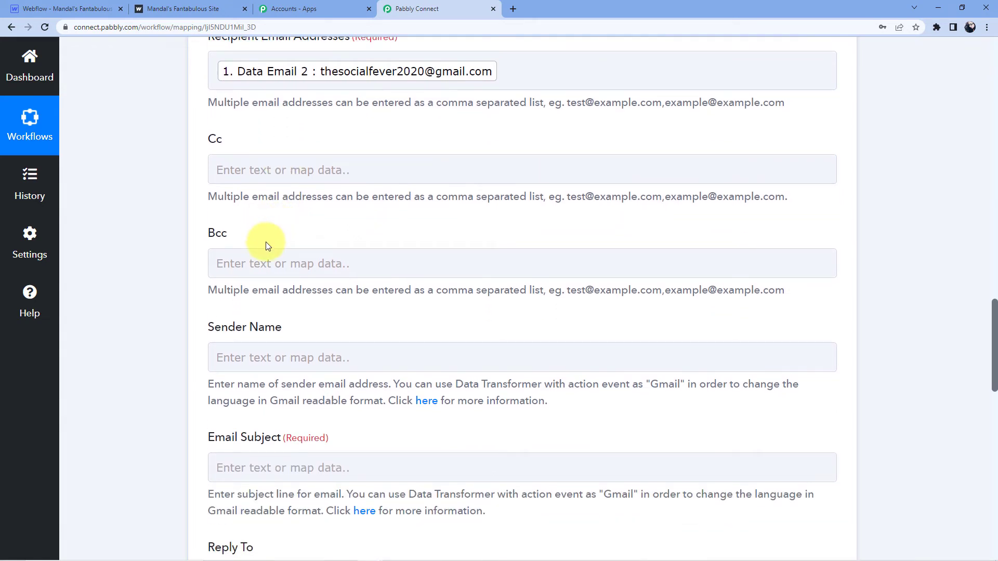
{"action": "scroll", "coordinate": [268, 251], "scroll_direction": "down", "scroll_amount": 3}
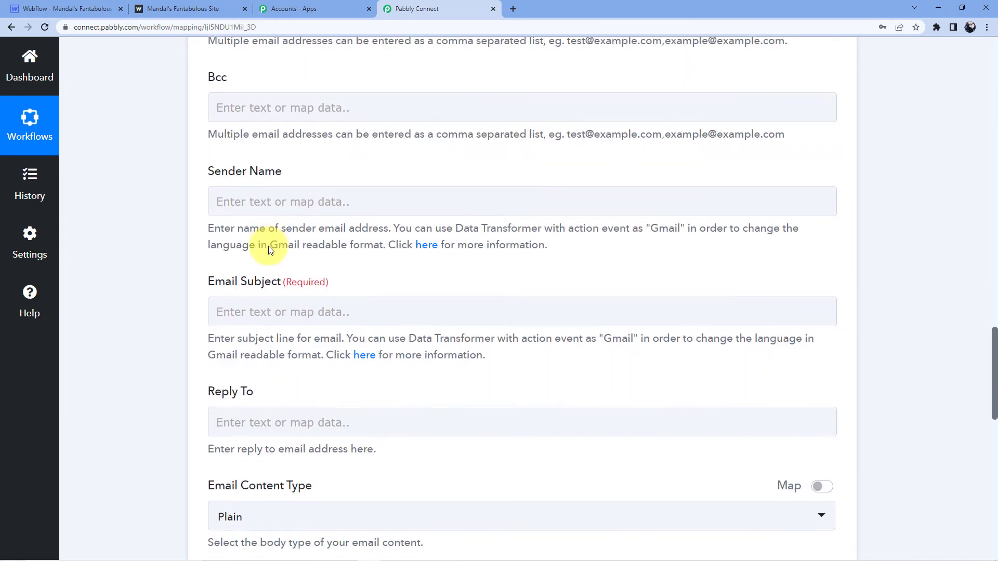
{"action": "left_click", "coordinate": [255, 202]}
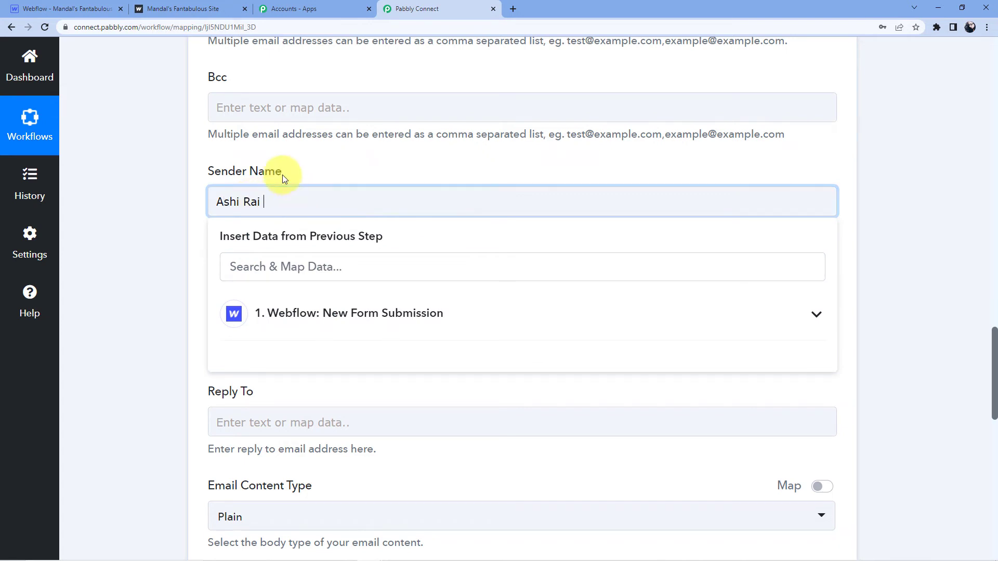
{"action": "left_click", "coordinate": [317, 171]}
{"action": "scroll", "coordinate": [316, 170], "scroll_direction": "down", "scroll_amount": 3}
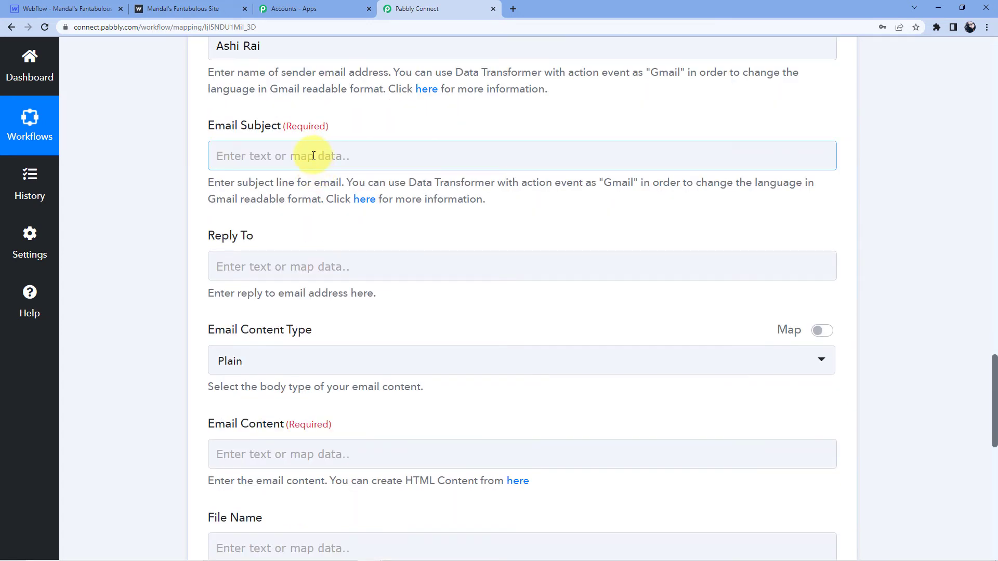
{"action": "left_click", "coordinate": [313, 155]}
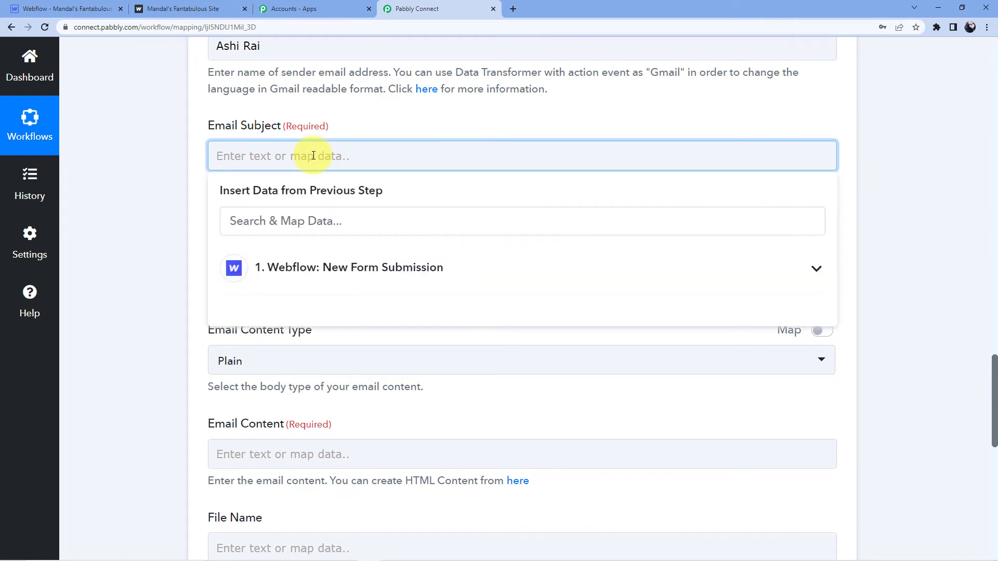
{"action": "type", "text": "Website Page"}
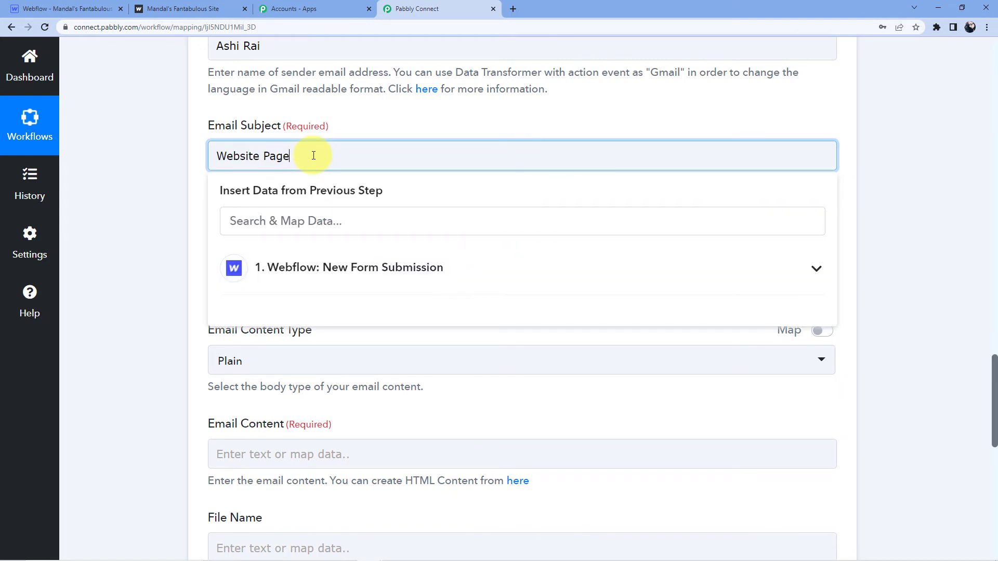
{"action": "left_click", "coordinate": [341, 117]}
{"action": "scroll", "coordinate": [341, 117], "scroll_direction": "down", "scroll_amount": 3}
Paste the prepared thank-you HTML message into the Email Content field
{"action": "left_click", "coordinate": [293, 122]}
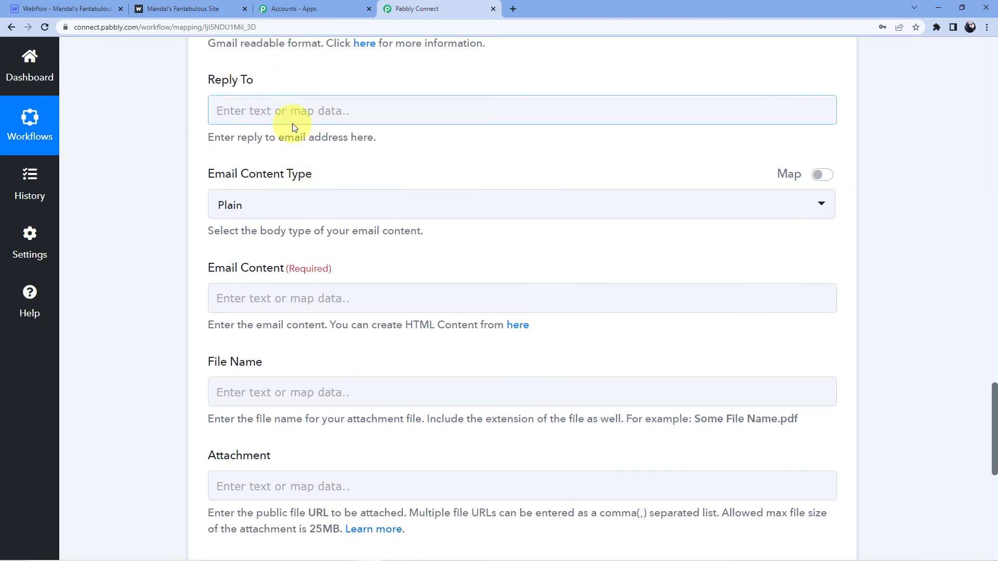
{"action": "left_click", "coordinate": [316, 211]}
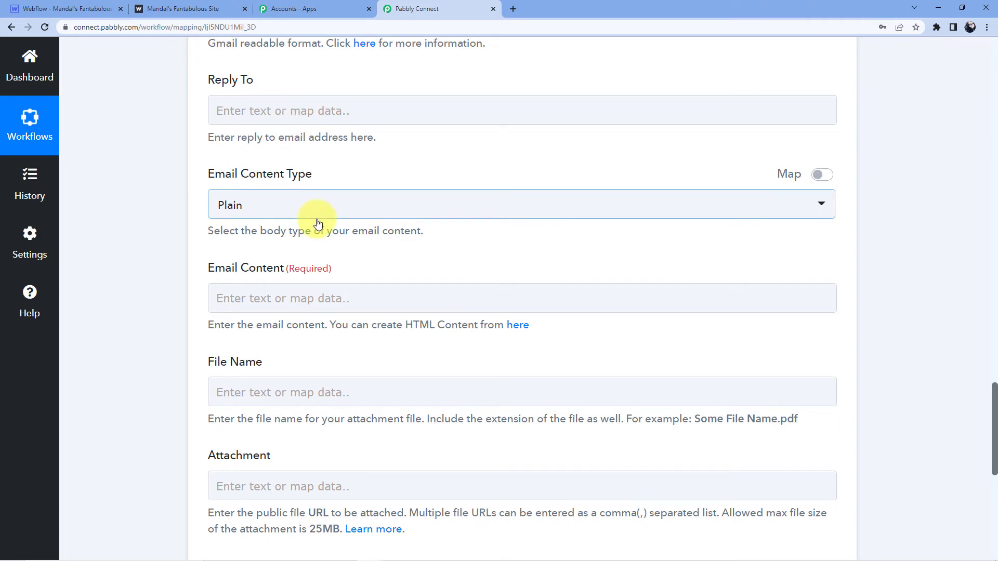
{"action": "scroll", "coordinate": [314, 195], "scroll_direction": "down", "scroll_amount": 2}
{"action": "left_click", "coordinate": [314, 195]}
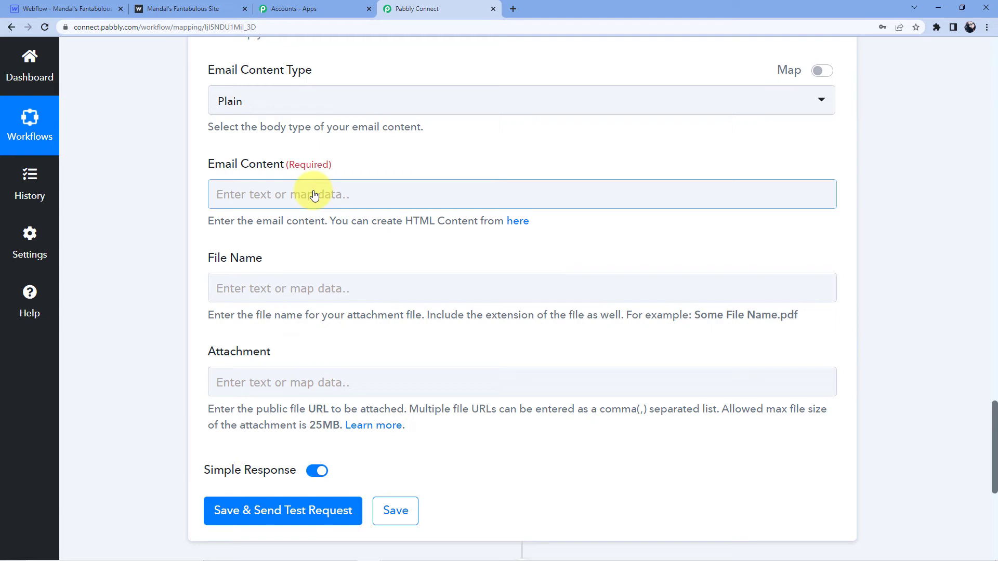
{"action": "type", "text": "Hi ,<br> Thanx for submission.<br> check your webpage by this link<br> Page Url is <a href=\"https://mandals-fantabulous-site.webflow.io/> https://mandals-fantabulous-site.webflow.io/</a>"}
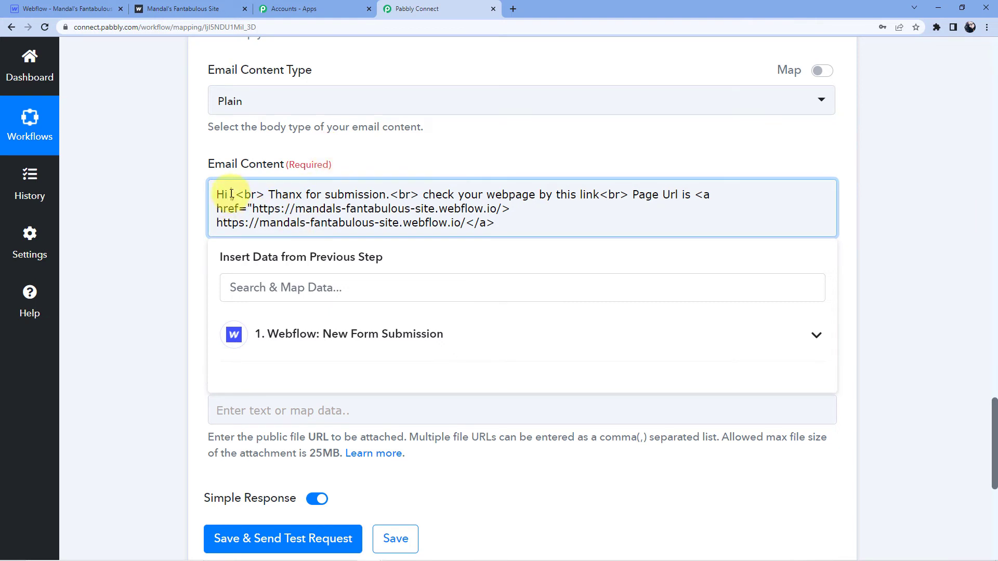
Insert Data Name after 'Hi' and Data Page Name into the link href and link text
{"action": "left_click", "coordinate": [307, 334]}
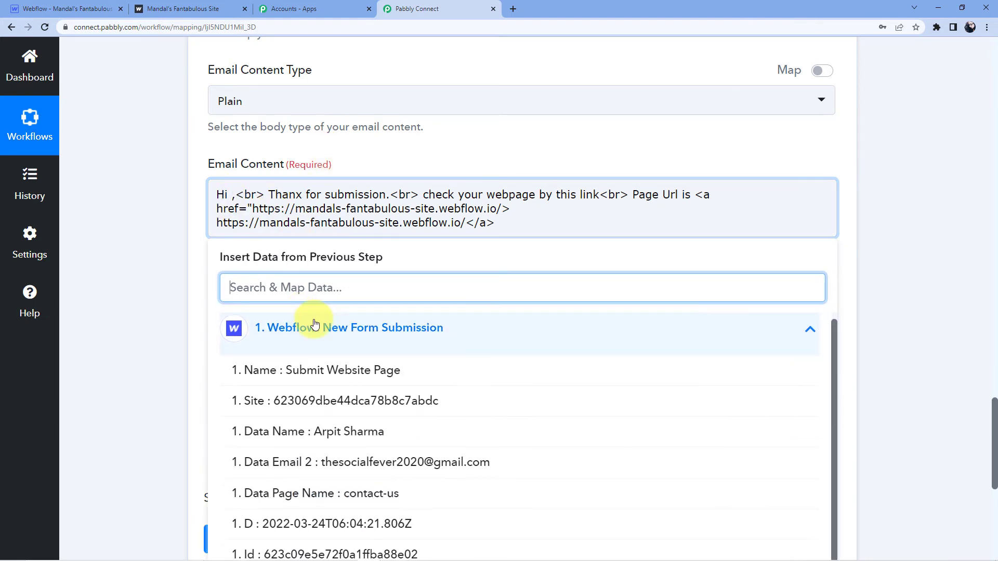
{"action": "left_click", "coordinate": [281, 430]}
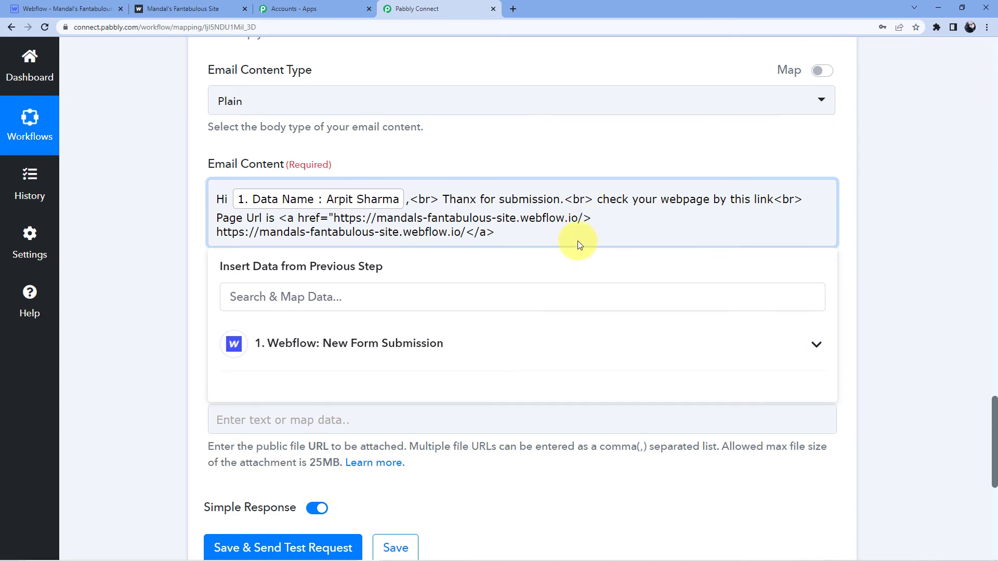
{"action": "left_click", "coordinate": [350, 341]}
{"action": "scroll", "coordinate": [370, 335], "scroll_direction": "down", "scroll_amount": 1}
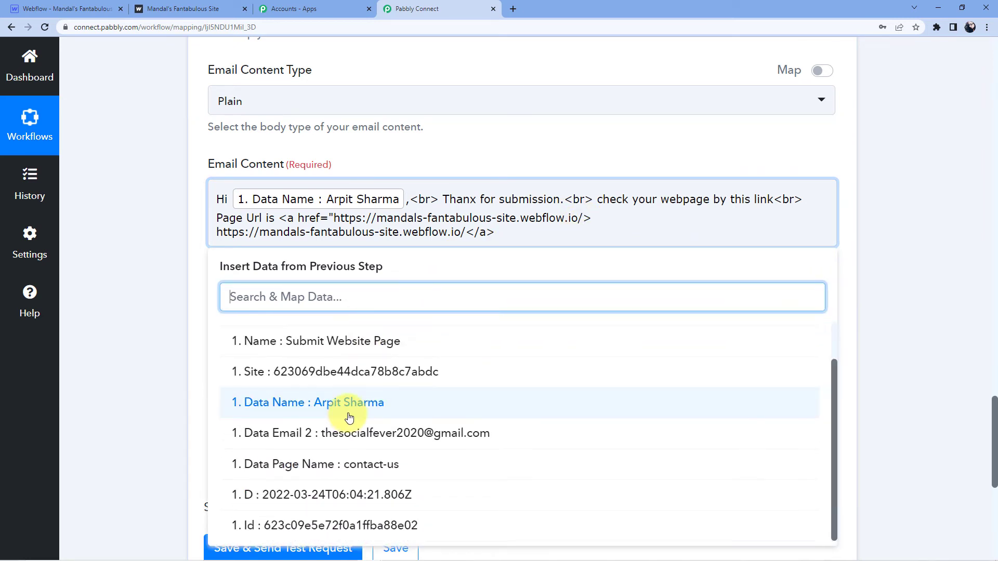
{"action": "left_click", "coordinate": [390, 473]}
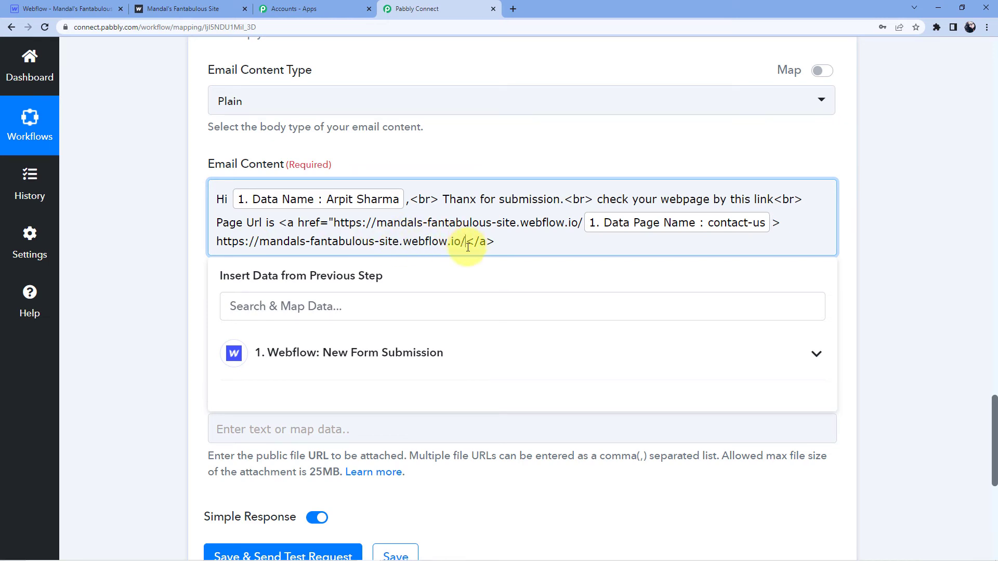
{"action": "left_click", "coordinate": [359, 351]}
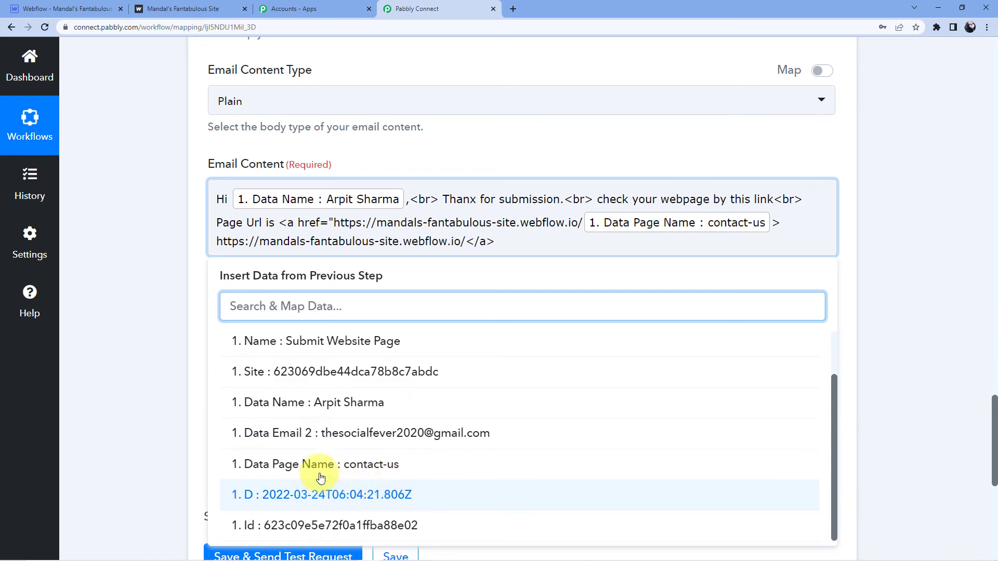
{"action": "left_click", "coordinate": [318, 465]}
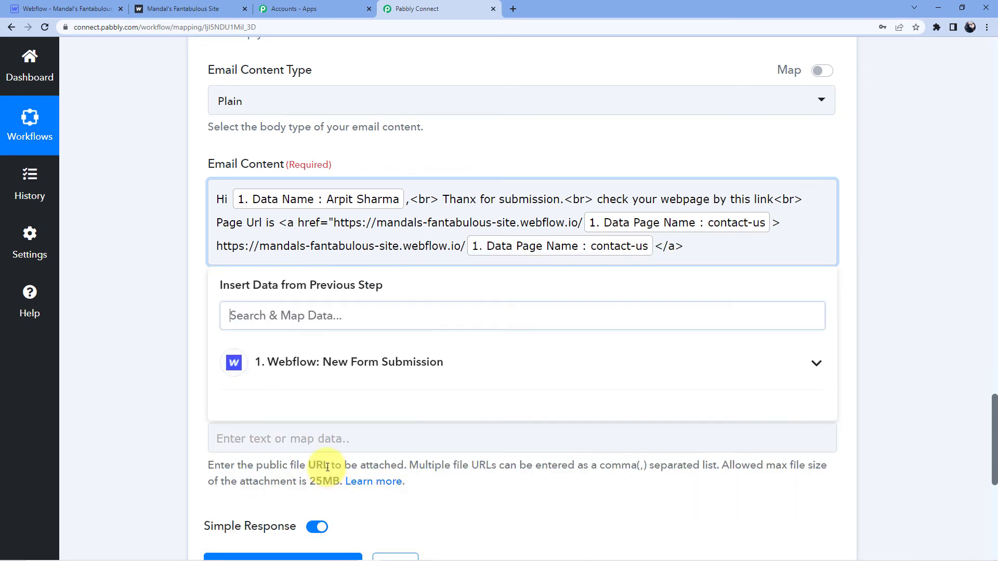
{"action": "left_click", "coordinate": [663, 271]}
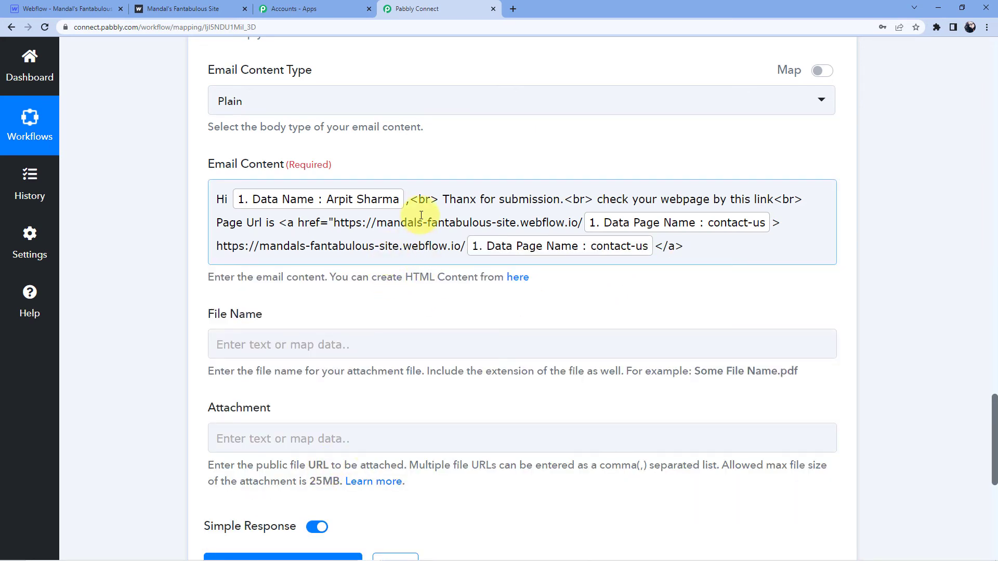
Save the Gmail step and send a test request, confirming the response status is 'sent'
{"action": "scroll", "coordinate": [270, 244], "scroll_direction": "down", "scroll_amount": 5}
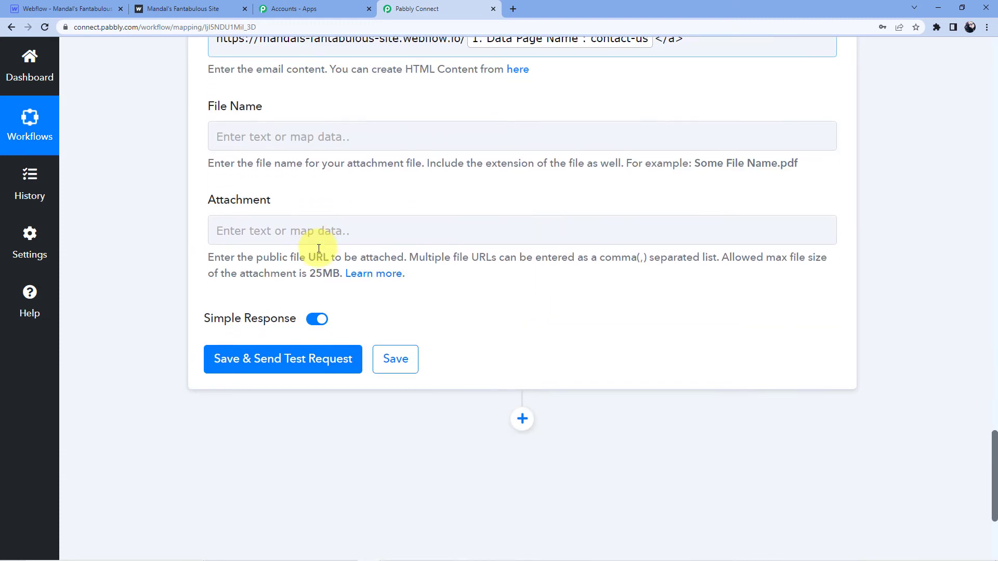
{"action": "left_click", "coordinate": [285, 266]}
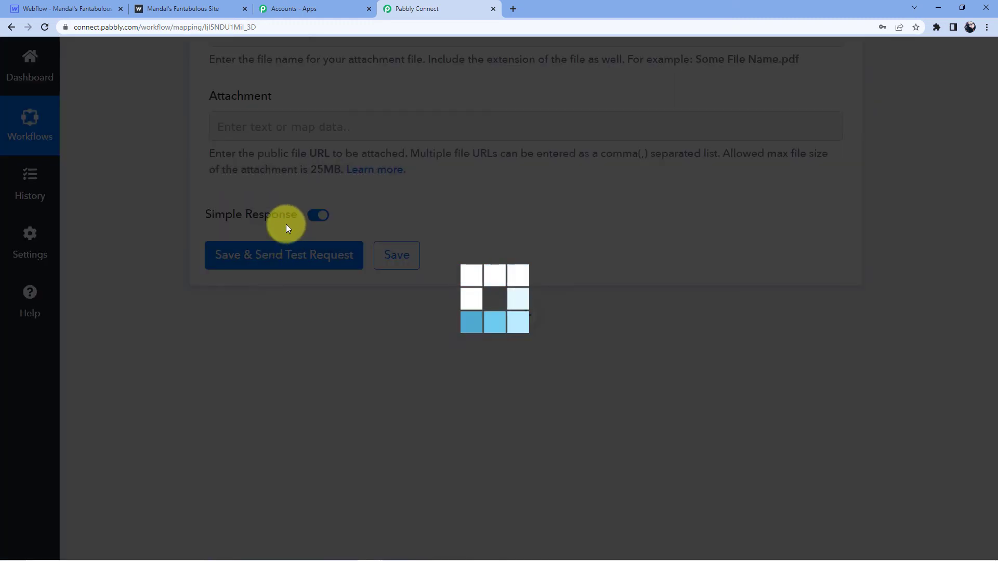
{"action": "scroll", "coordinate": [405, 256], "scroll_direction": "down", "scroll_amount": 3}
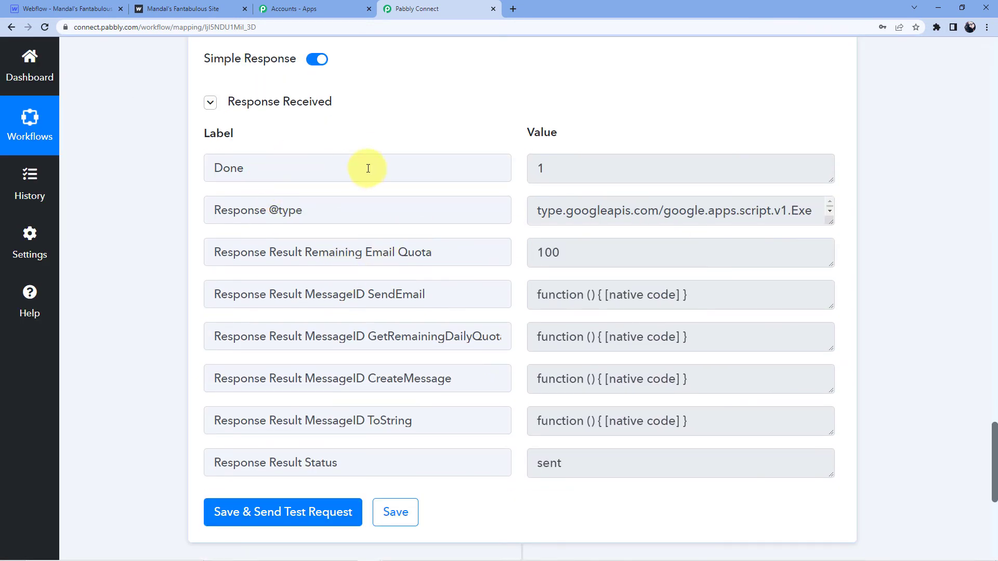
Load gmail.com in a new tab, switch to the recipient account, and close the old inbox tab
{"action": "left_click", "coordinate": [513, 9]}
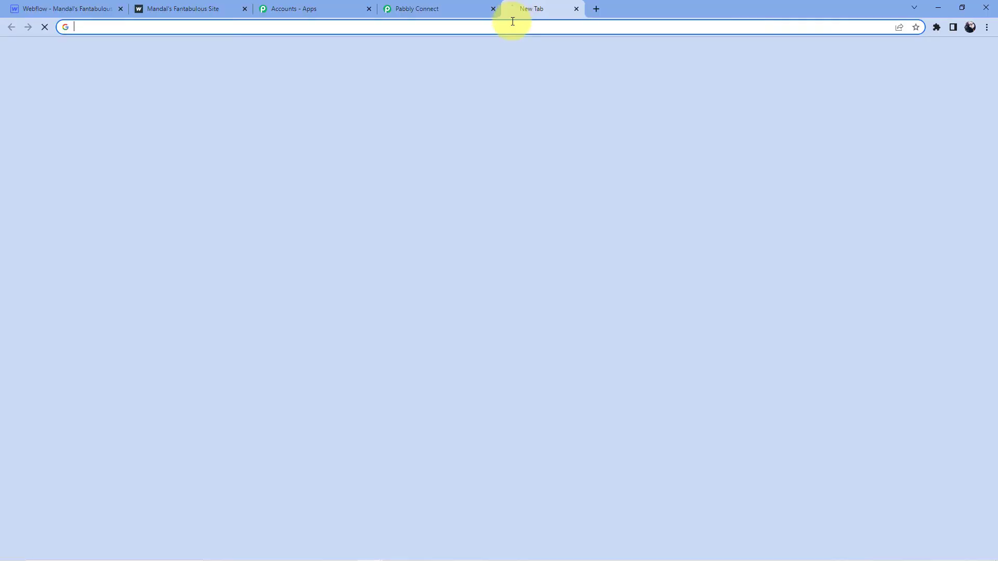
{"action": "type", "text": "gmail.com"}
{"action": "key", "text": "Return"}
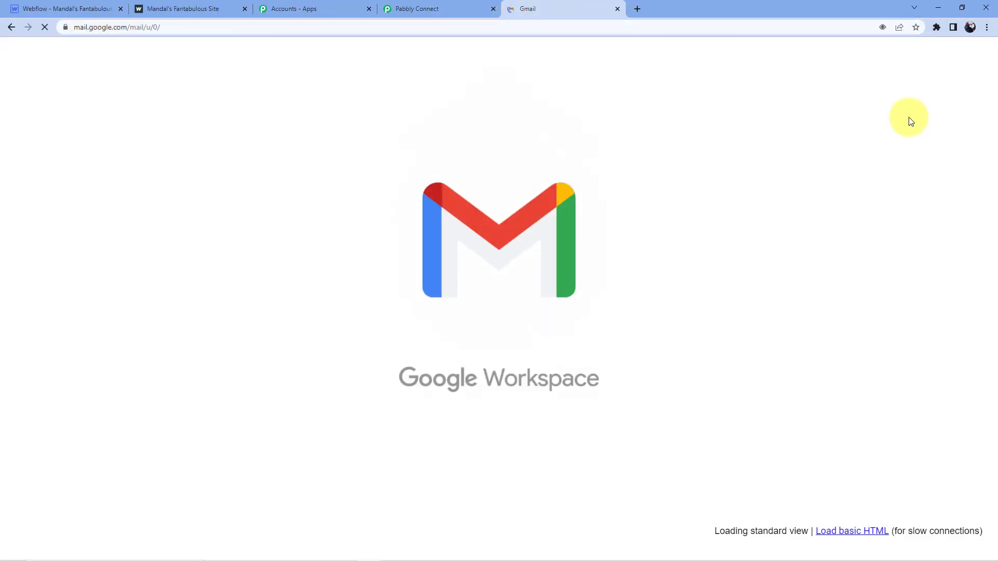
{"action": "left_click", "coordinate": [970, 62]}
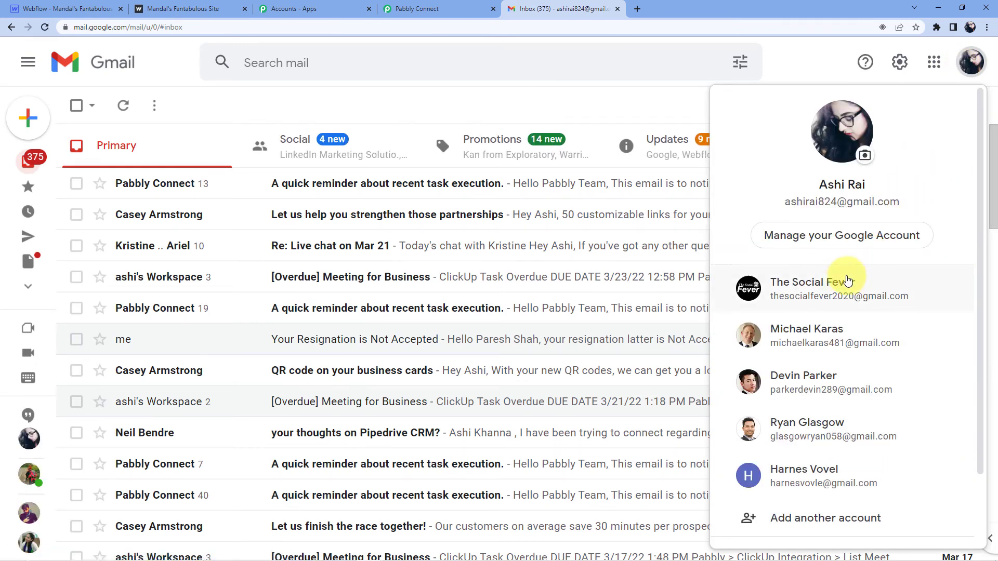
{"action": "left_click", "coordinate": [846, 276]}
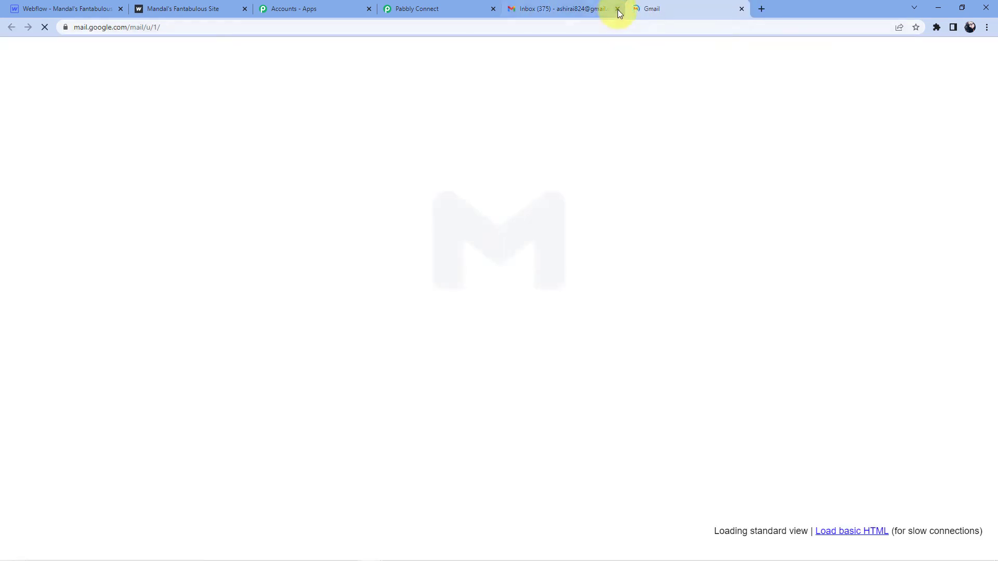
{"action": "left_click", "coordinate": [618, 9]}
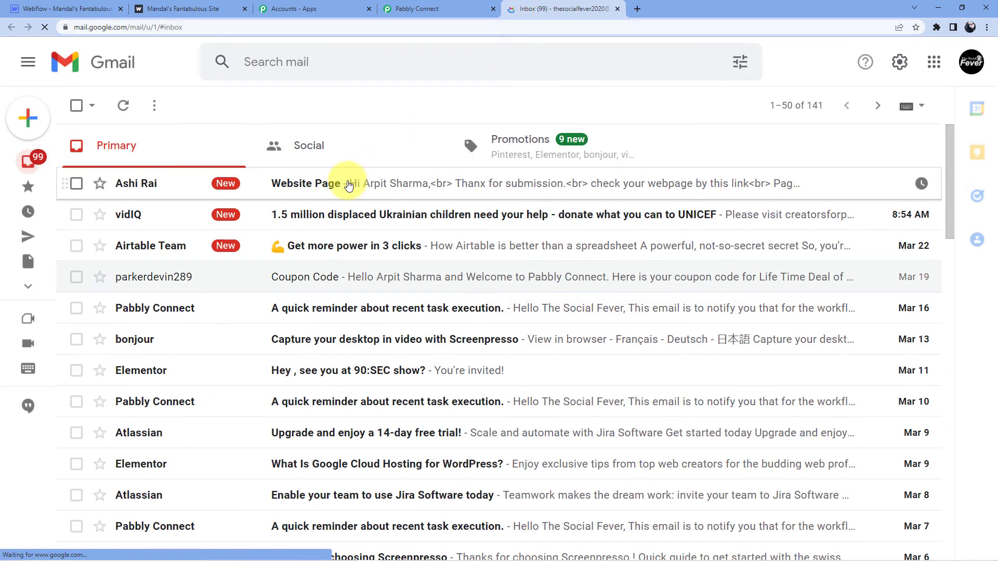
Open the Website Page email and follow its contact-us link twice, closing each Page not found tab
{"action": "left_click", "coordinate": [356, 182]}
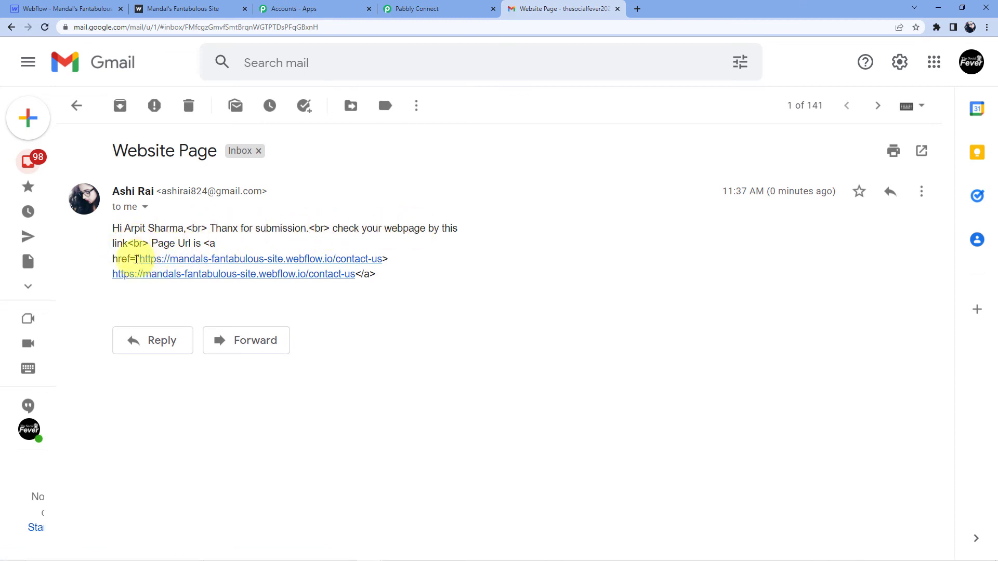
{"action": "left_click", "coordinate": [284, 263]}
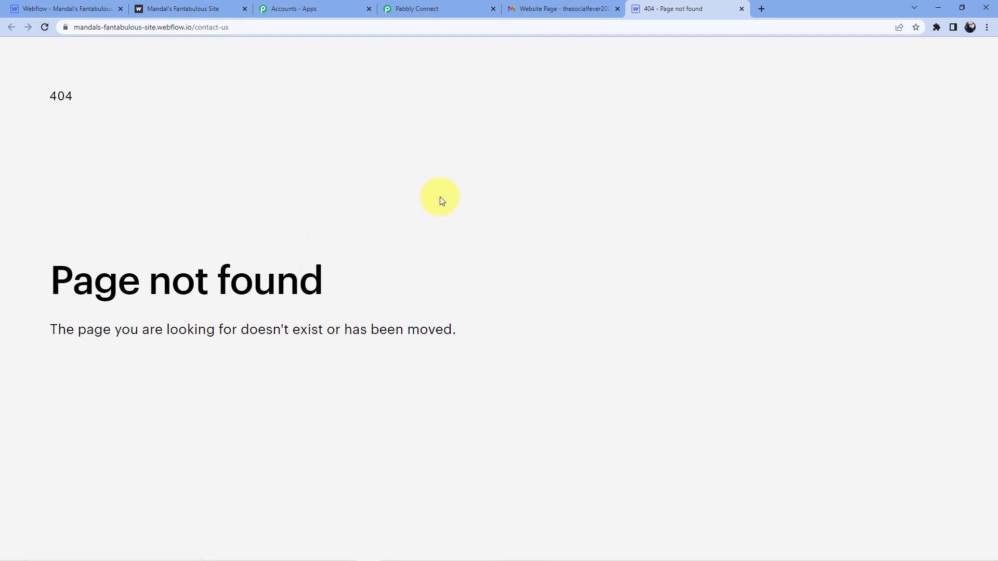
{"action": "left_click", "coordinate": [743, 9]}
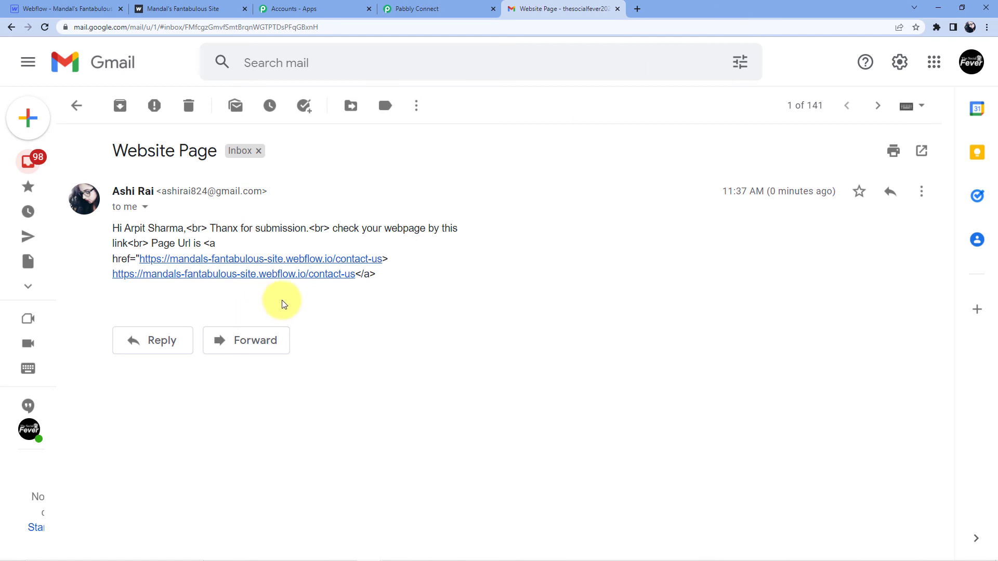
{"action": "left_click", "coordinate": [222, 277]}
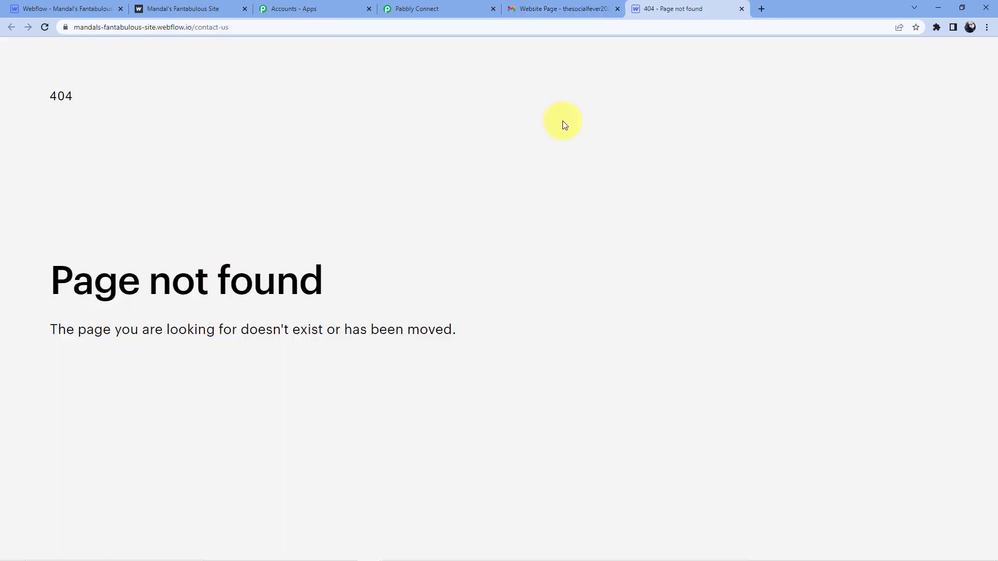
{"action": "left_click", "coordinate": [742, 9]}
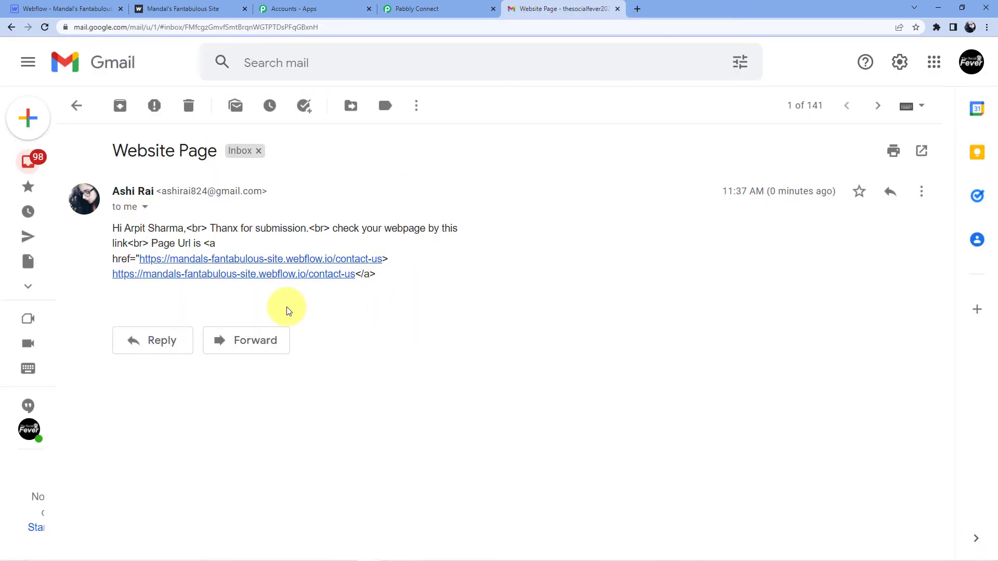